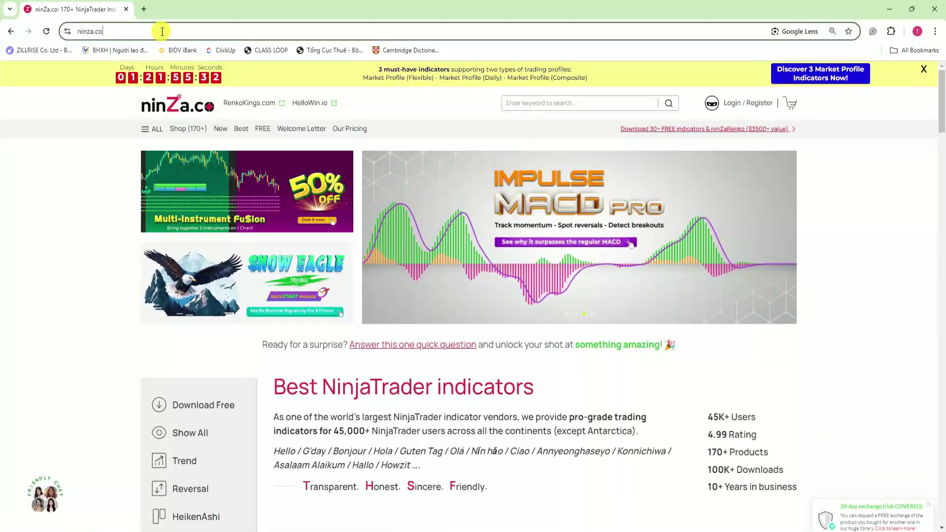
# Search ninZa.co for Multi-Osc OB/OS Overlap and open its product page in a new tab
pyautogui.click(631, 100)
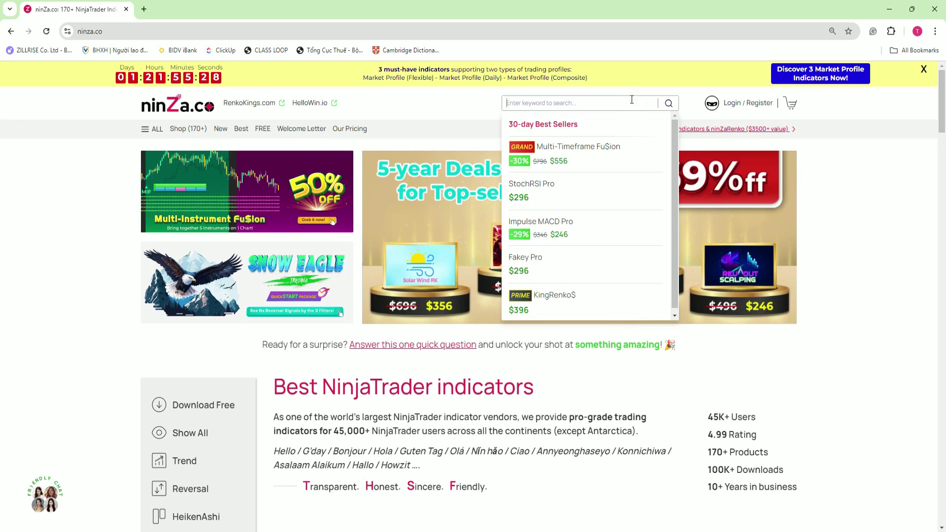
pyautogui.write('Multi')
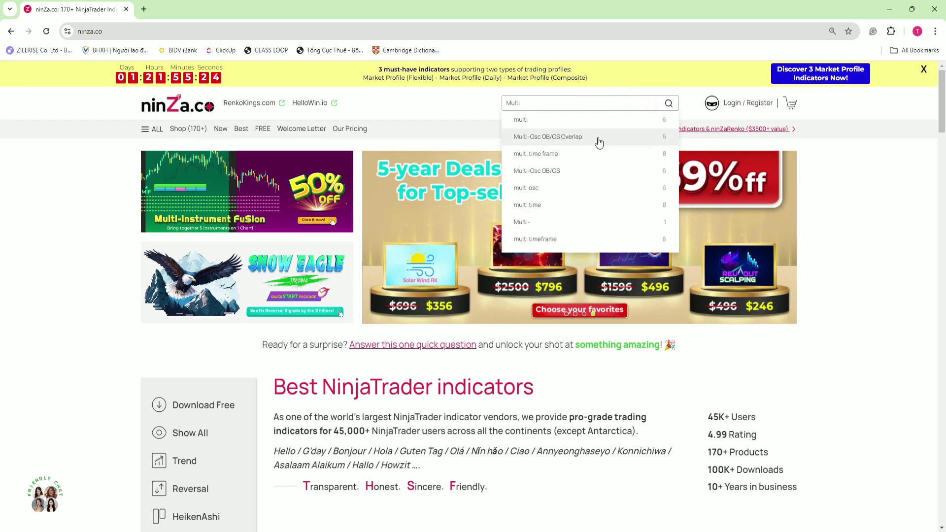
pyautogui.click(595, 140)
pyautogui.click(335, 305)
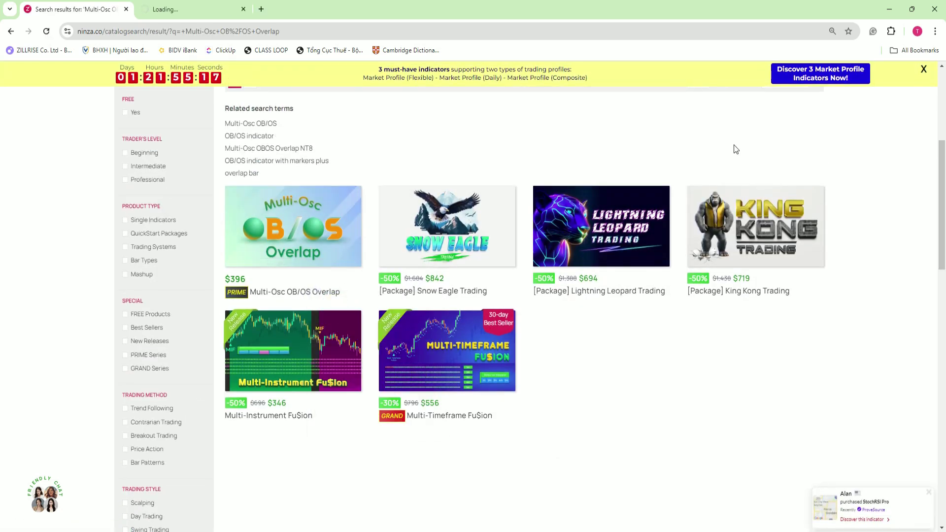
# Search for VIDYA Pro and open its product page in a new tab
pyautogui.scroll(5, 734, 148)
pyautogui.click(597, 103)
pyautogui.write('Vidy')
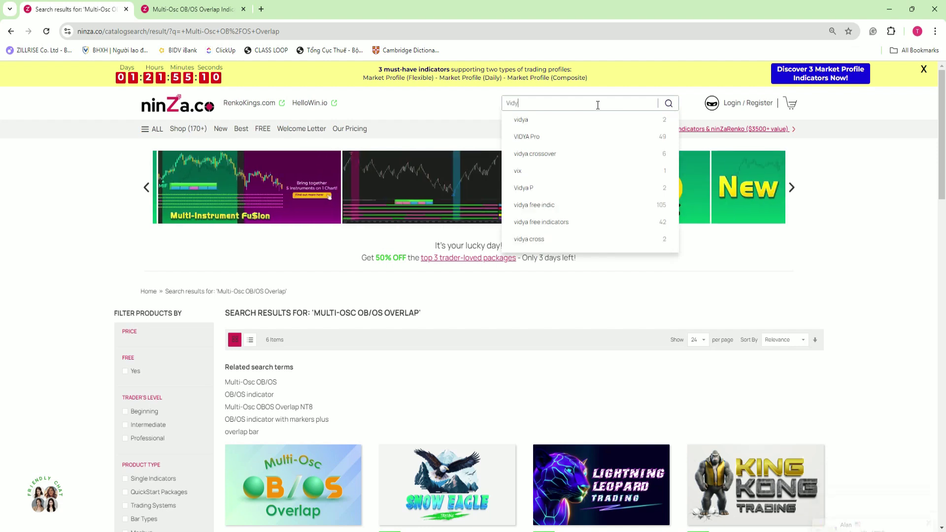
pyautogui.click(551, 137)
pyautogui.scroll(-5, 521, 197)
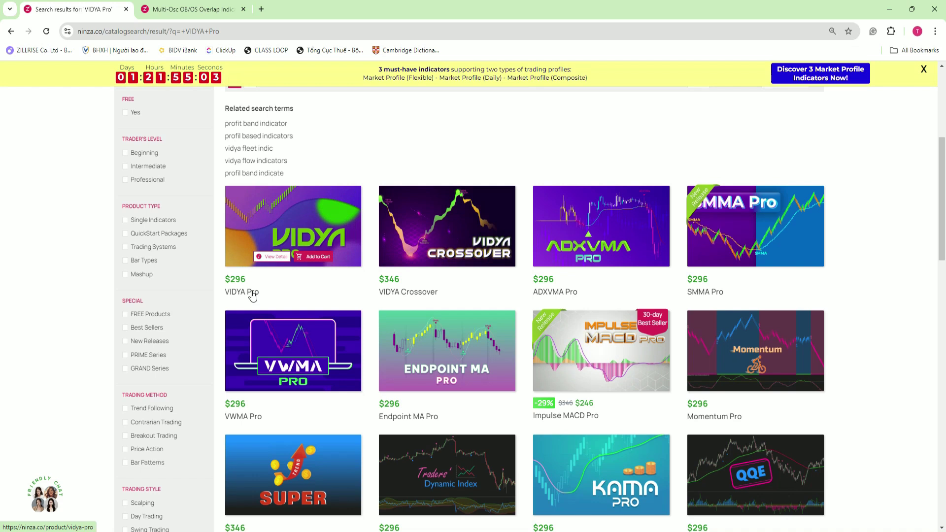
pyautogui.rightClick(245, 295)
pyautogui.click(280, 303)
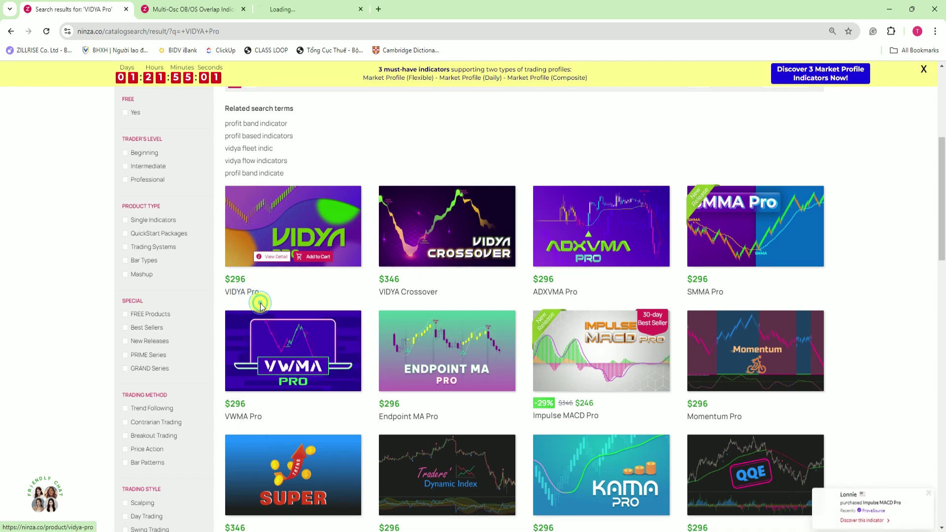
# On the Multi-Osc OB/OS Overlap page, scroll to its NinjaScript signals and highlight Signal_Trade
pyautogui.click(194, 10)
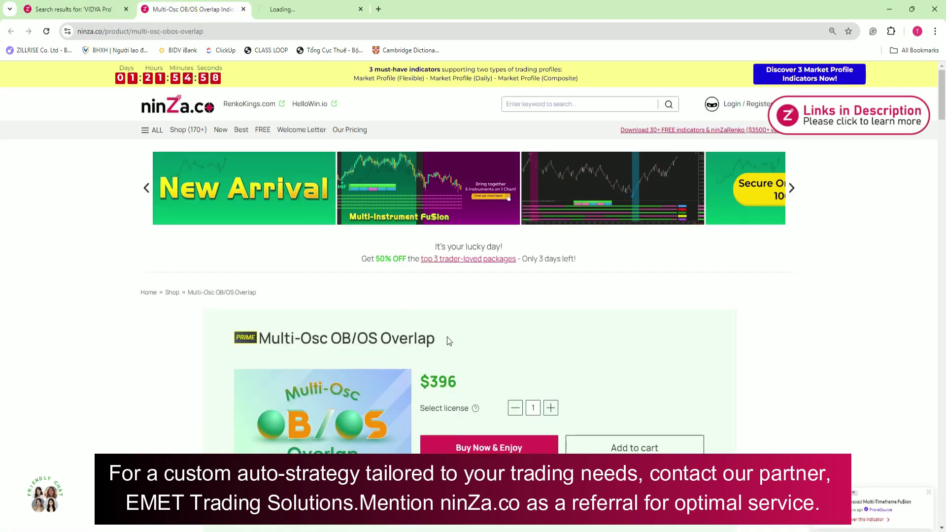
pyautogui.moveTo(447, 337); pyautogui.dragTo(261, 335)
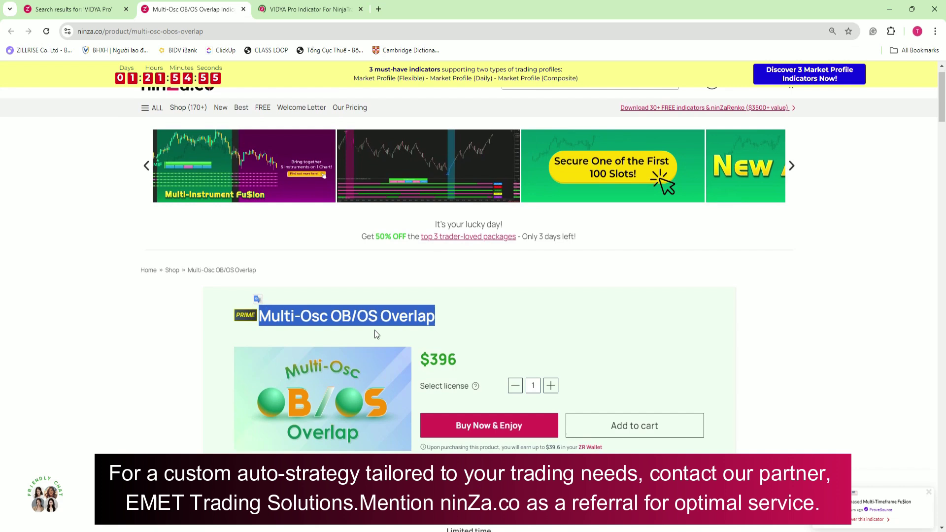
pyautogui.scroll(-8, 375, 332)
pyautogui.scroll(-6, 376, 332)
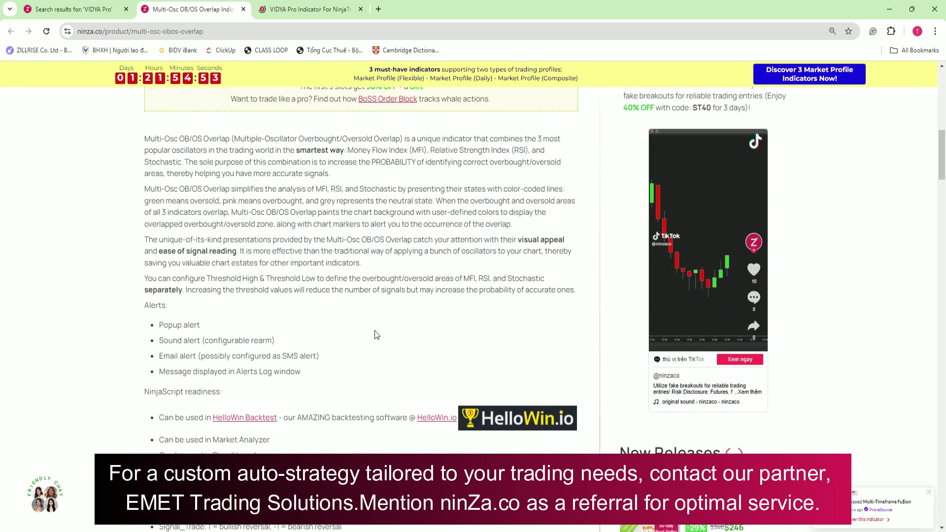
pyautogui.scroll(-2, 375, 335)
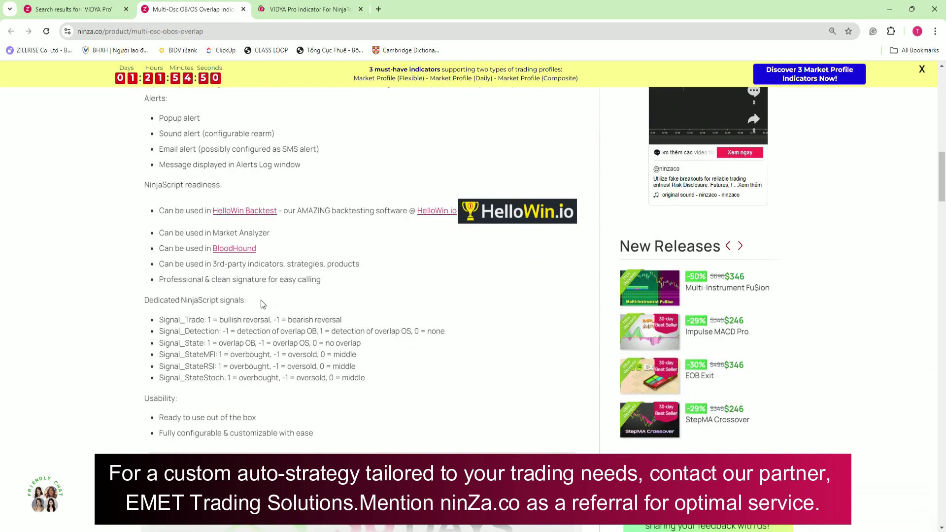
pyautogui.moveTo(159, 320); pyautogui.dragTo(346, 323)
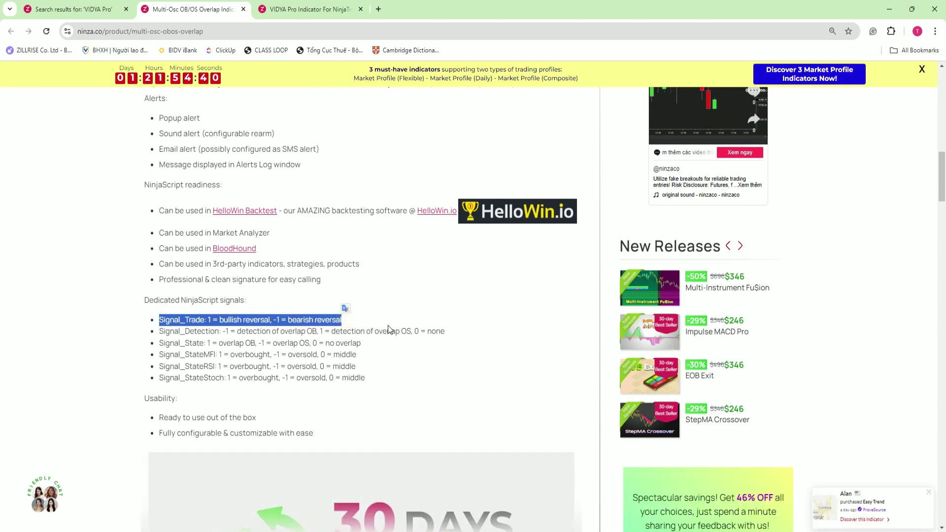
# On the VIDYA Pro page, expand the full description and highlight the Signal_Trend line
pyautogui.click(303, 11)
pyautogui.scroll(-2, 372, 264)
pyautogui.moveTo(327, 232); pyautogui.dragTo(230, 234)
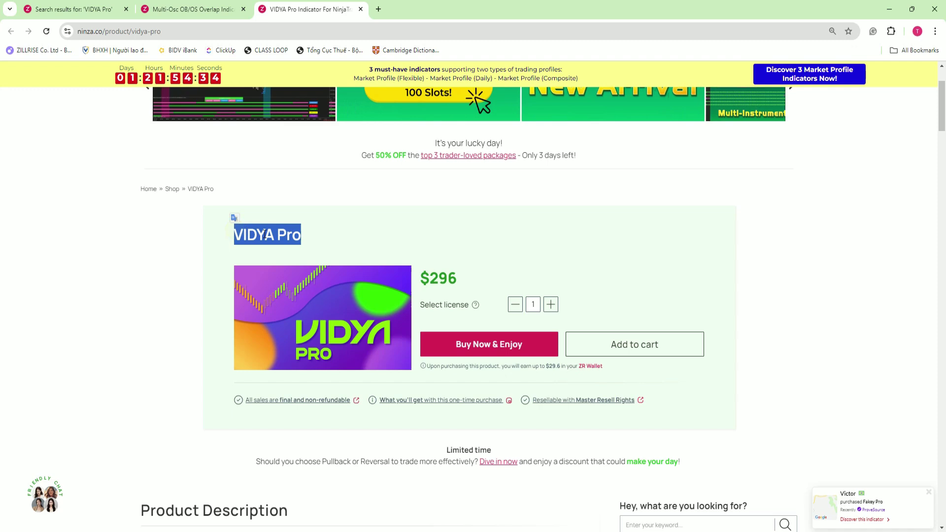
pyautogui.scroll(-13, 382, 261)
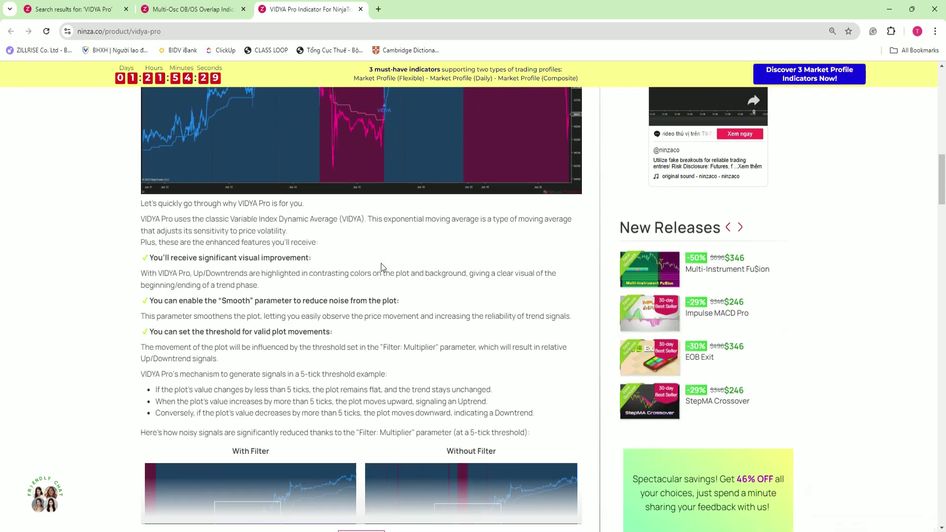
pyautogui.scroll(-4, 381, 264)
pyautogui.click(365, 351)
pyautogui.scroll(-4, 369, 357)
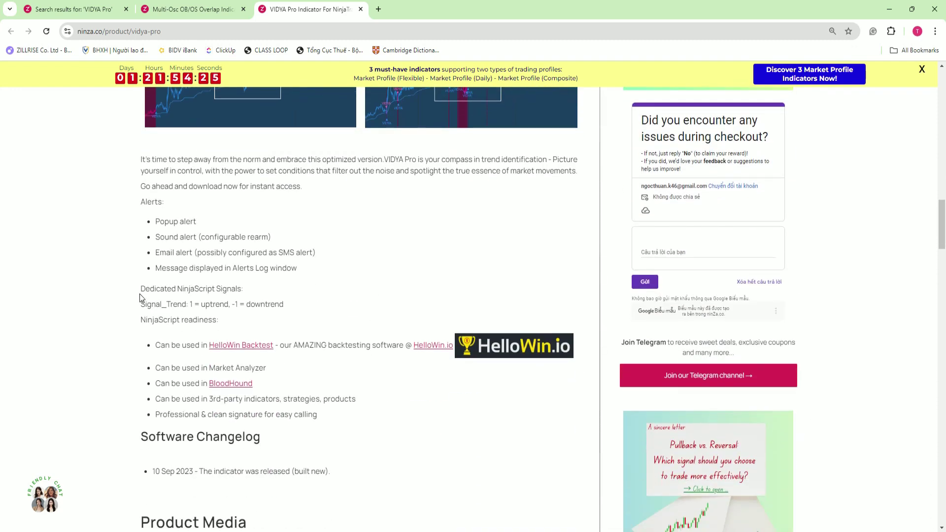
pyautogui.moveTo(141, 302); pyautogui.dragTo(267, 304)
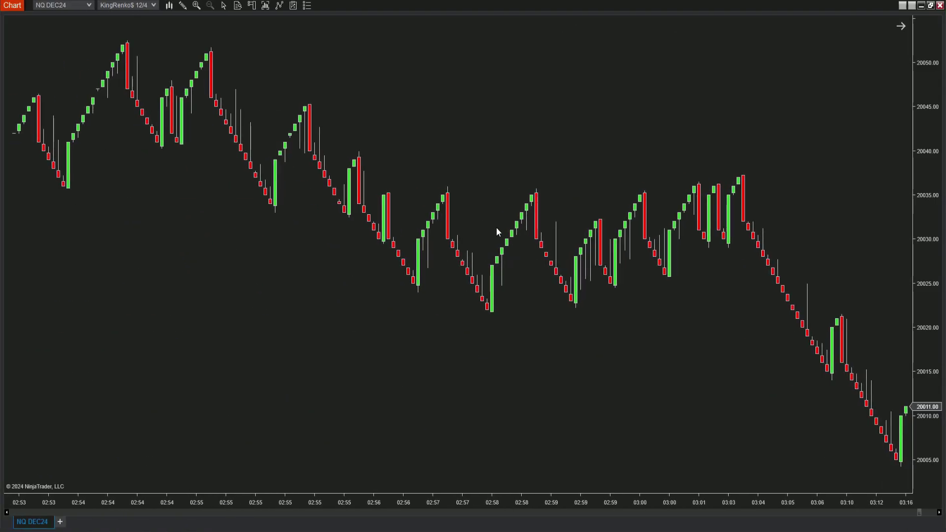
# Add ninZaMultiOscOBOSOverlap and ninZaVIDYAPro to the NQ DEC24 chart, then reselect Multi-Osc
pyautogui.click(279, 6)
pyautogui.scroll(-1, 306, 198)
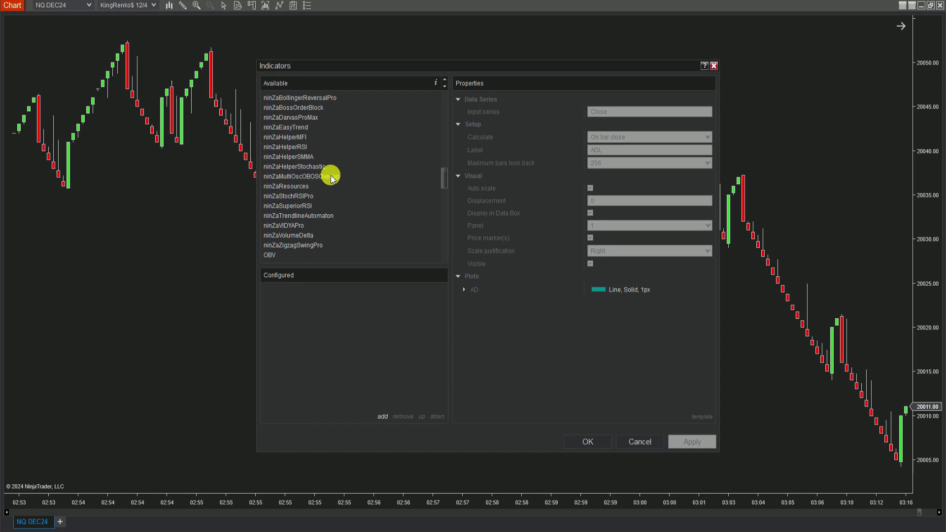
pyautogui.click(330, 176)
pyautogui.doubleClick(330, 176)
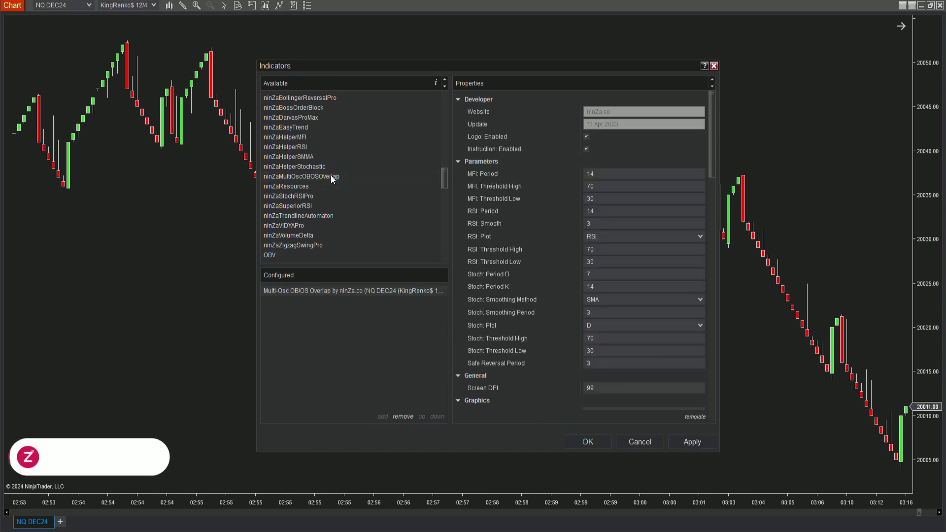
pyautogui.doubleClick(296, 226)
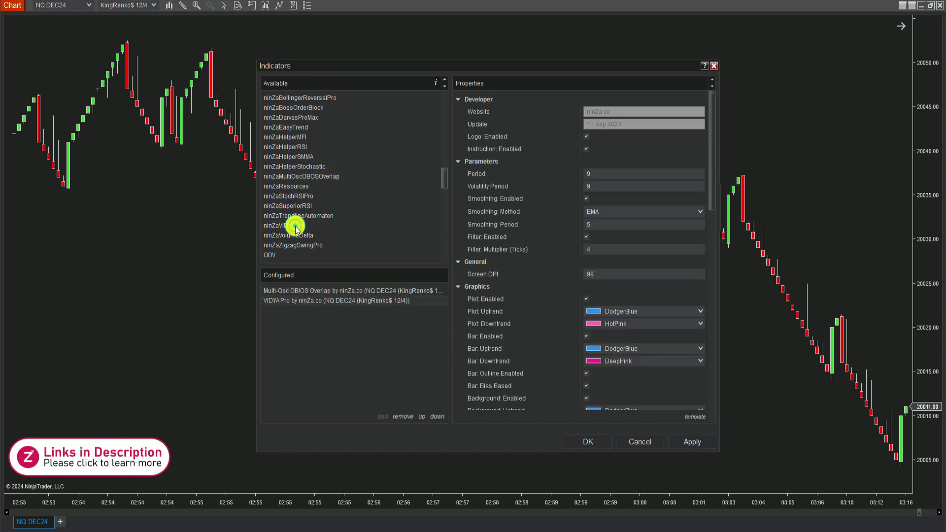
pyautogui.click(348, 291)
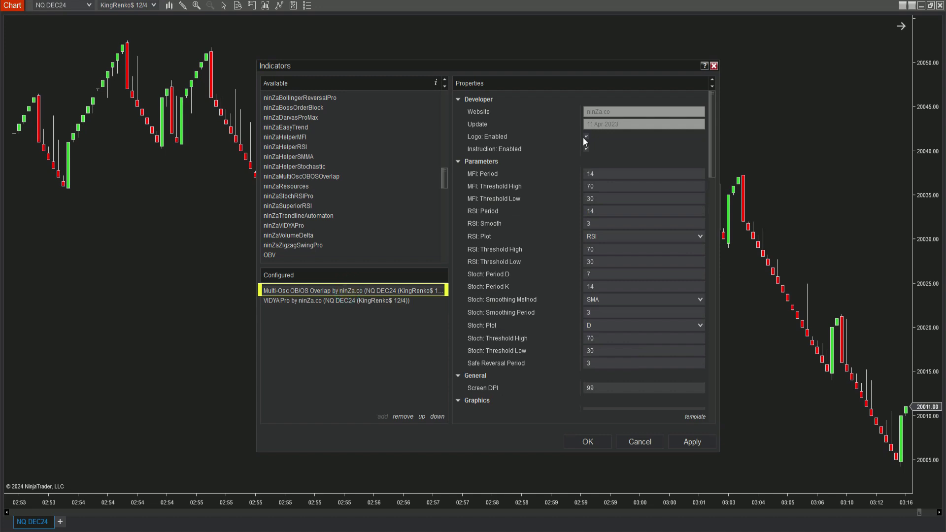
# Edit the MFI, RSI and Stoch high and low threshold values of Multi-Osc OB/OS Overlap
pyautogui.click(598, 186)
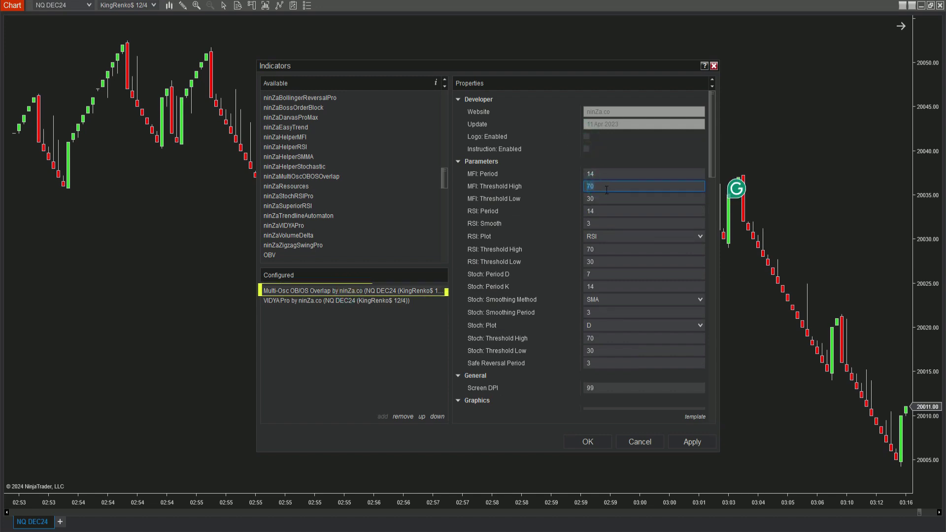
pyautogui.click(604, 199)
pyautogui.write('5')
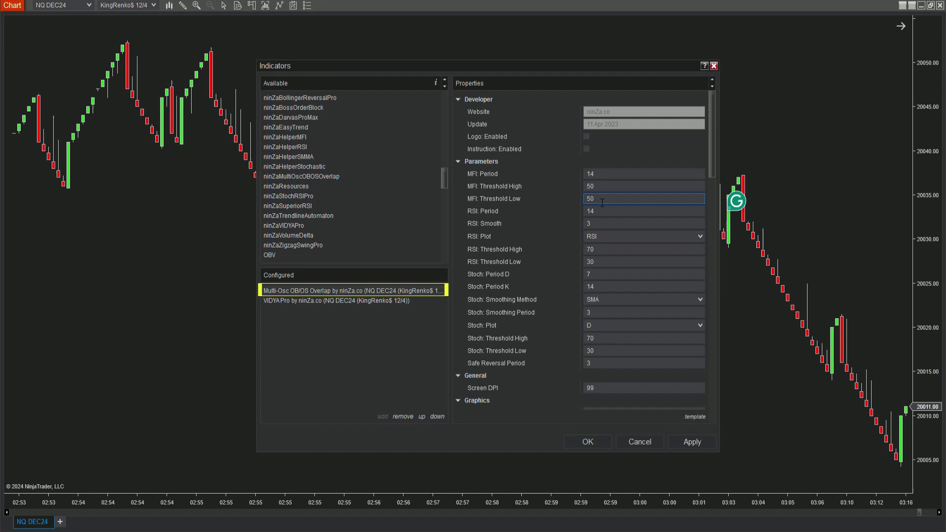
pyautogui.click(608, 248)
pyautogui.write('50')
pyautogui.click(613, 261)
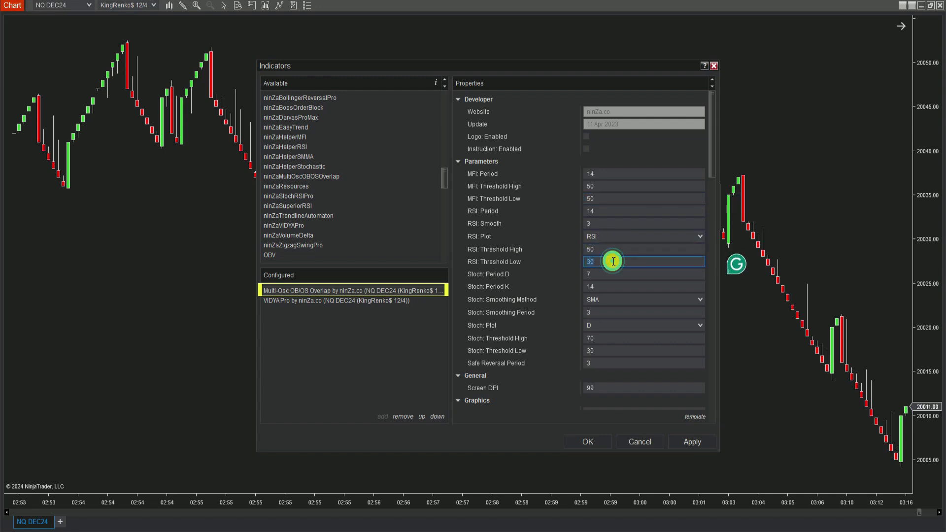
pyautogui.write('50')
pyautogui.click(620, 337)
pyautogui.write('50')
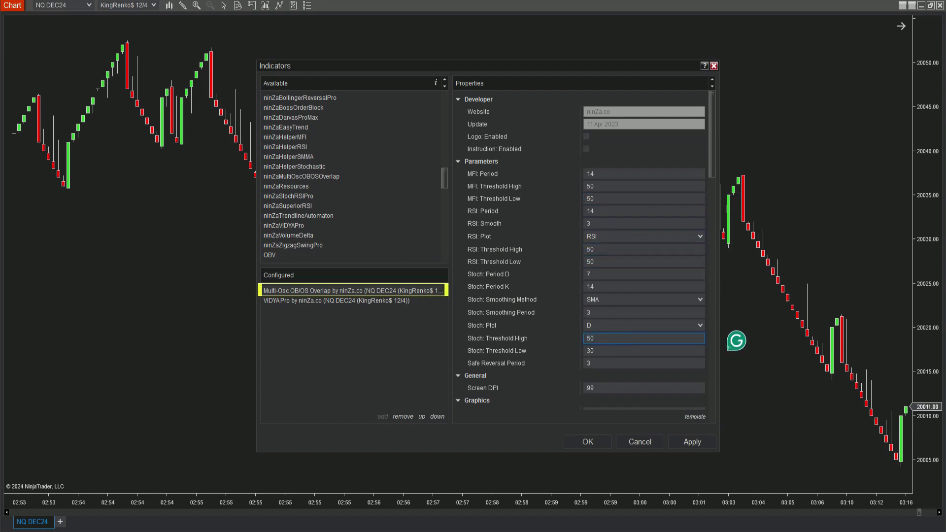
pyautogui.click(625, 352)
pyautogui.write('5')
pyautogui.scroll(-3, 615, 326)
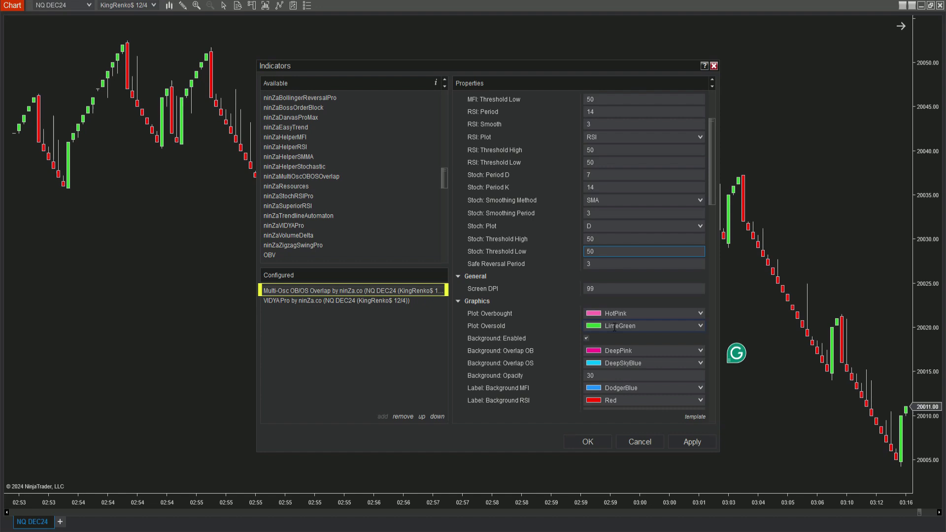
pyautogui.write('0')
# Clear the bearish detection marker text and turn off Auto scale
pyautogui.scroll(-6, 646, 328)
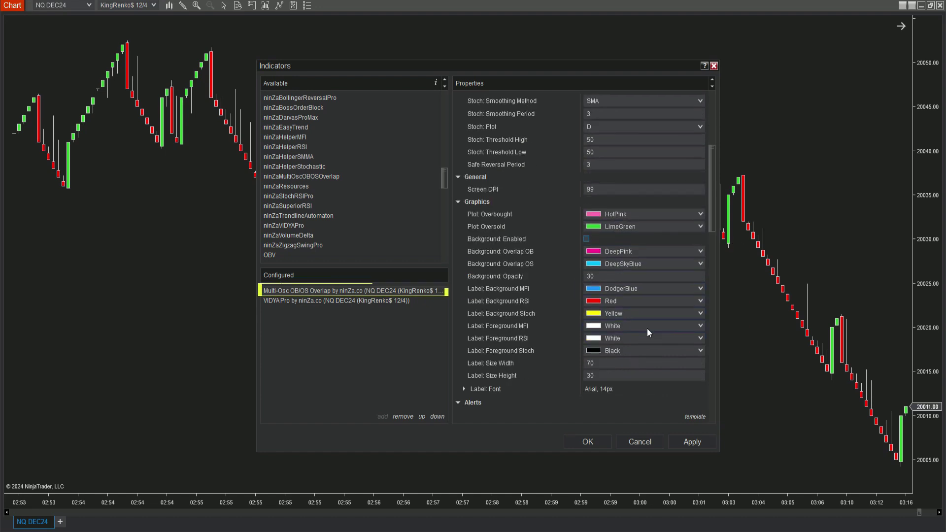
pyautogui.scroll(-5, 647, 330)
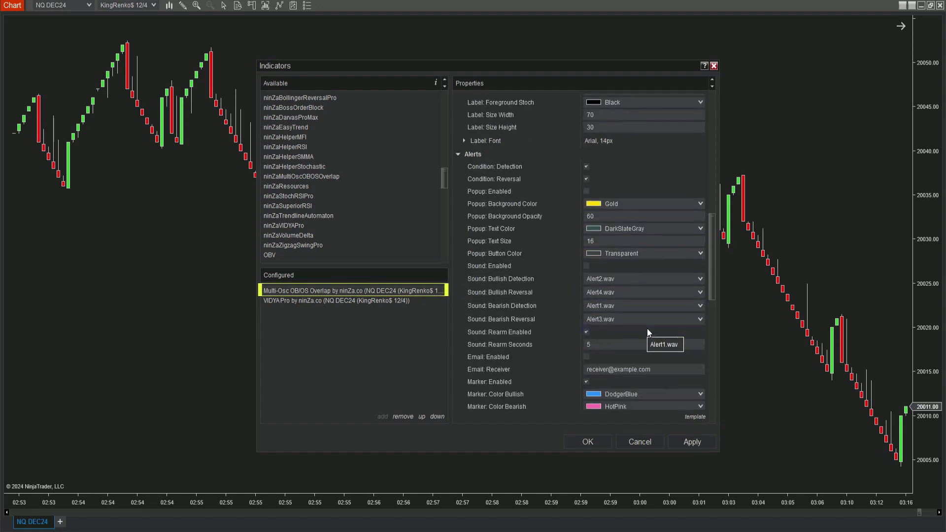
pyautogui.scroll(-2, 646, 328)
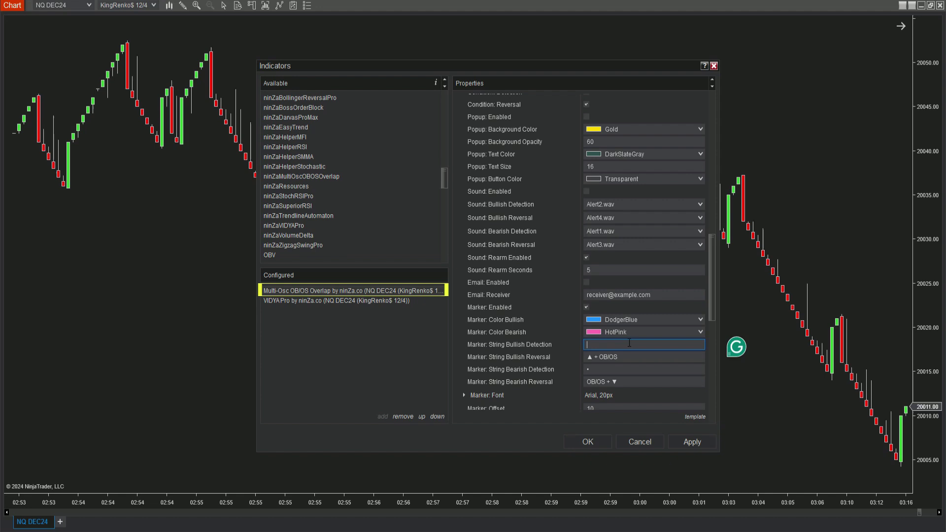
pyautogui.click(630, 369)
pyautogui.scroll(-2, 630, 371)
pyautogui.scroll(-5, 630, 371)
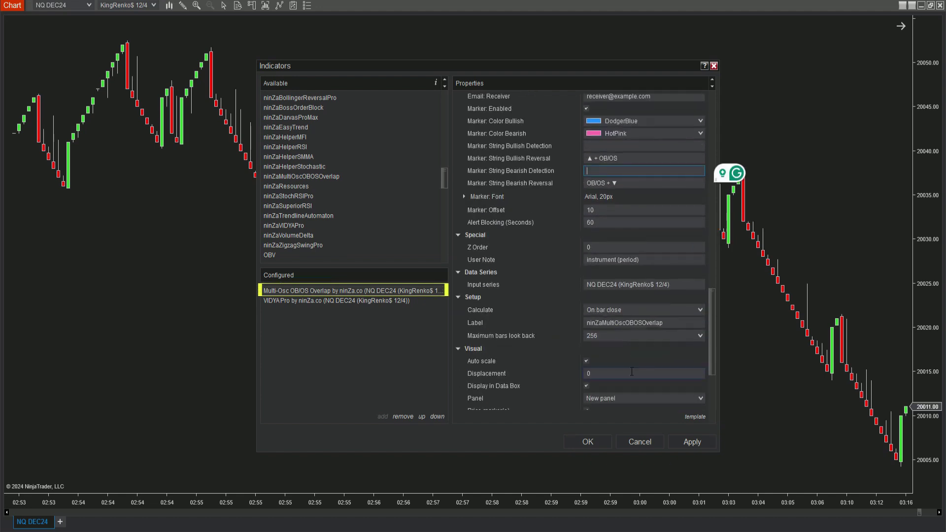
pyautogui.click(587, 311)
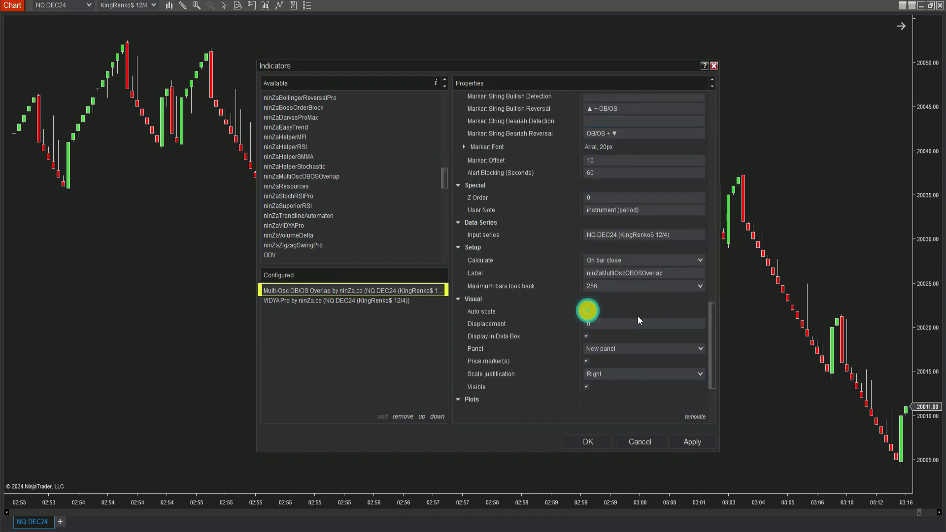
# Set the Signal: Trade plot color to MediumVioletRed
pyautogui.scroll(-3, 637, 315)
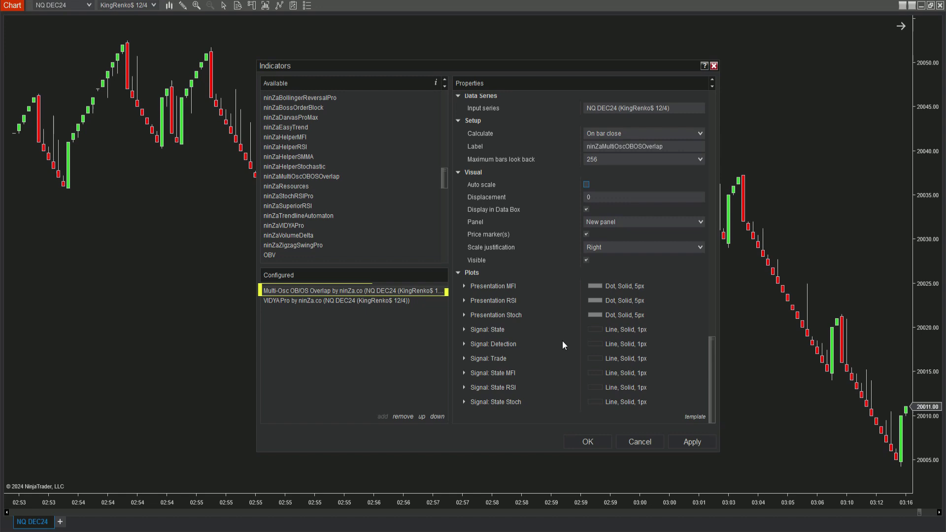
pyautogui.click(497, 356)
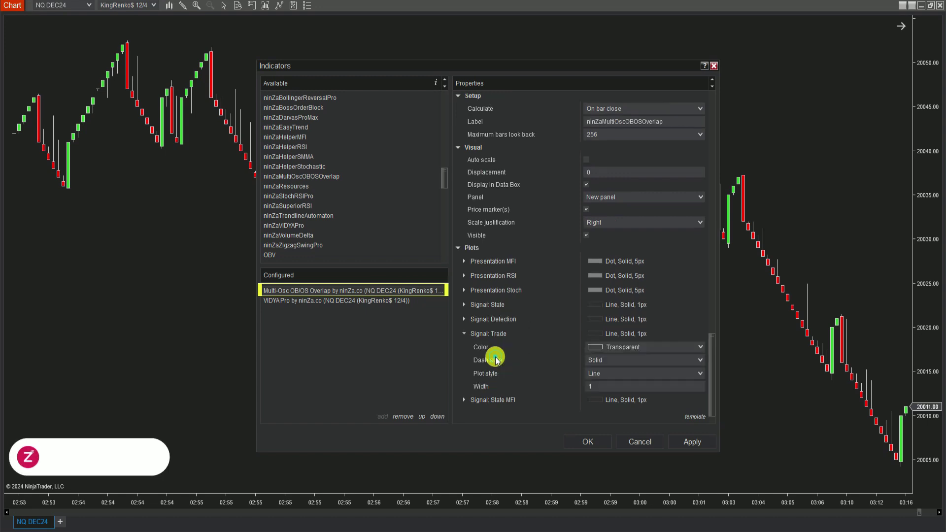
pyautogui.click(650, 348)
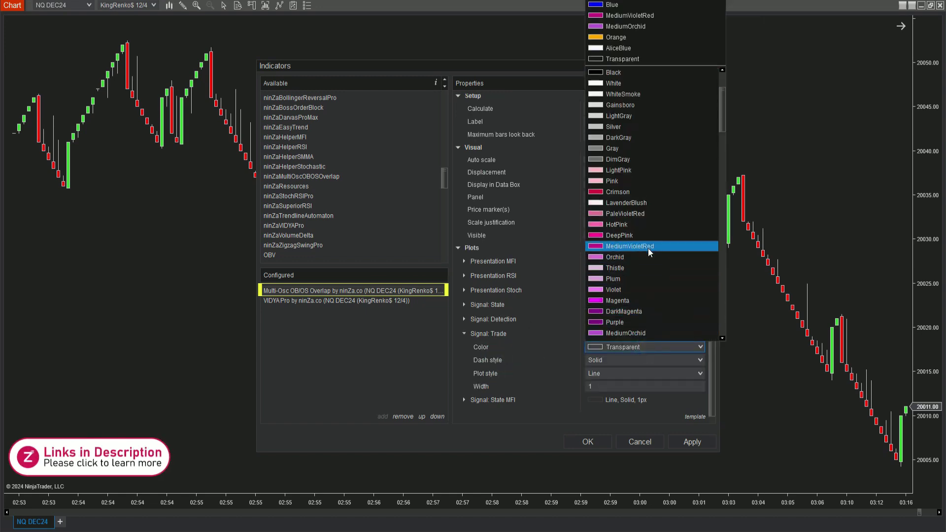
pyautogui.click(647, 247)
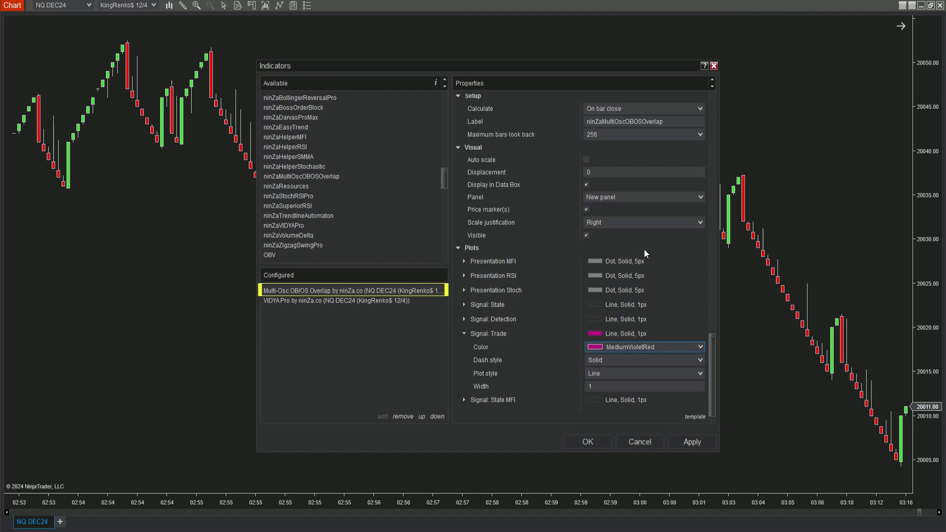
# Turn off VIDYA Pro's logo, on-chart instructions, background shading and markers
pyautogui.click(389, 301)
pyautogui.scroll(10, 565, 242)
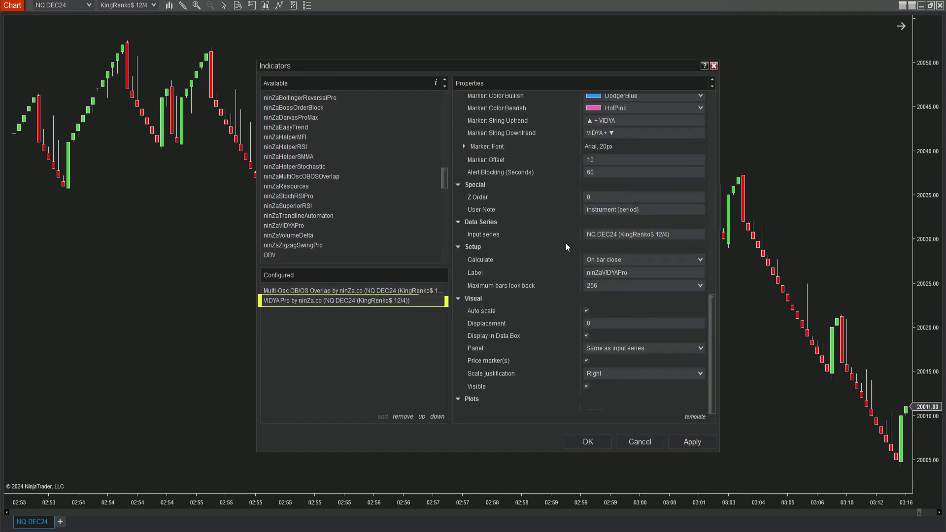
pyautogui.click(586, 136)
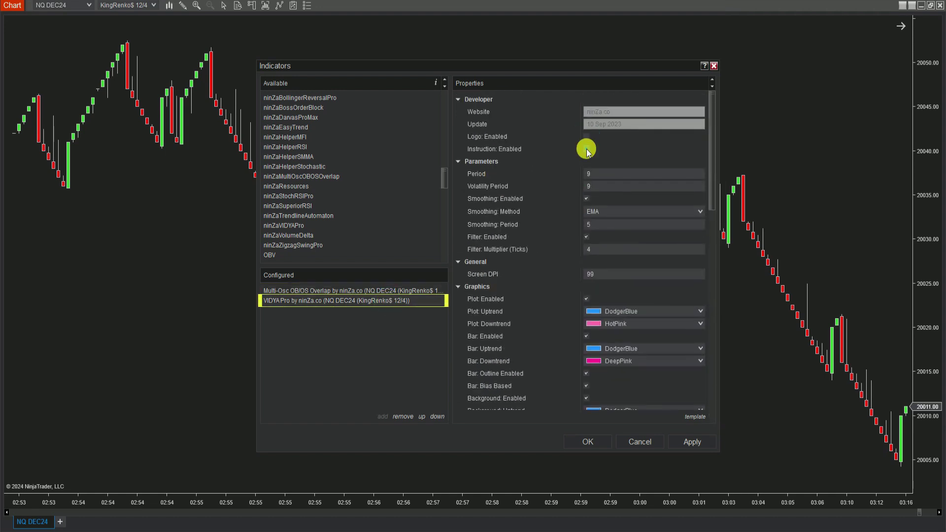
pyautogui.click(586, 148)
pyautogui.scroll(-3, 614, 277)
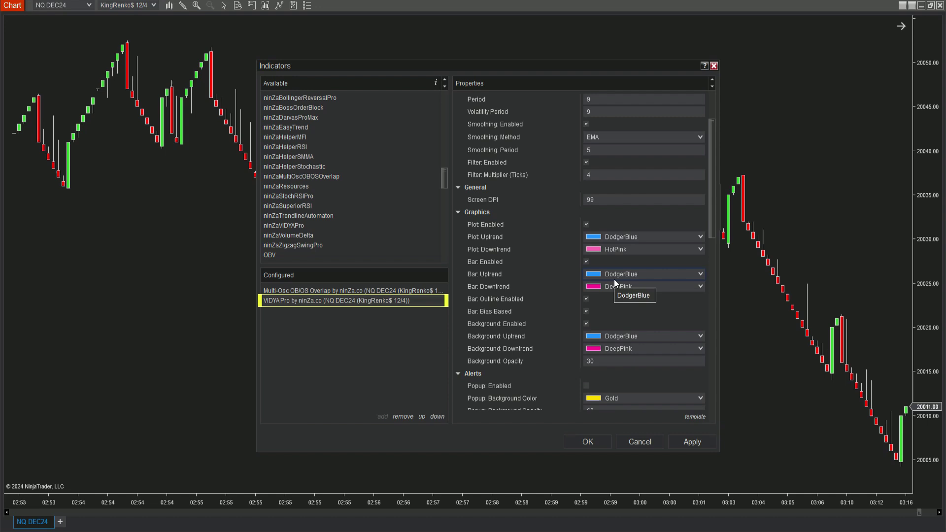
pyautogui.scroll(-2, 614, 279)
pyautogui.click(586, 274)
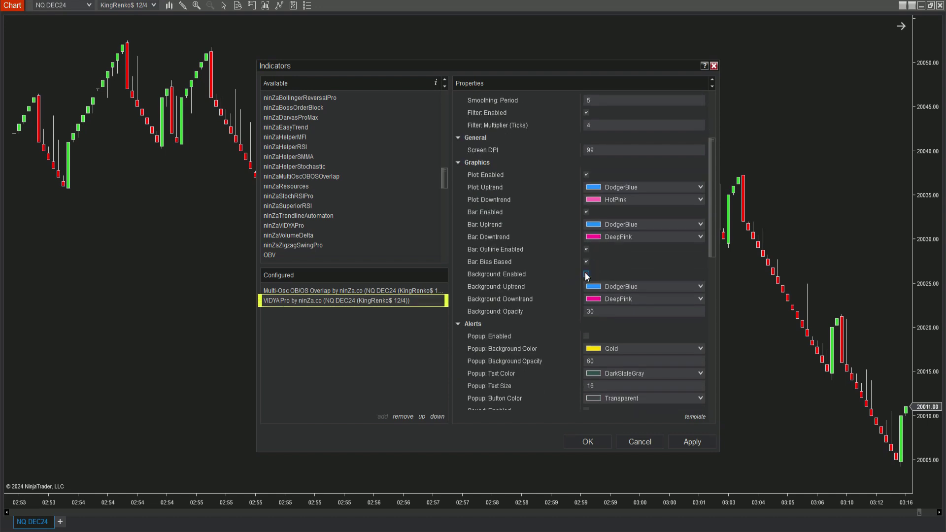
pyautogui.scroll(-6, 585, 274)
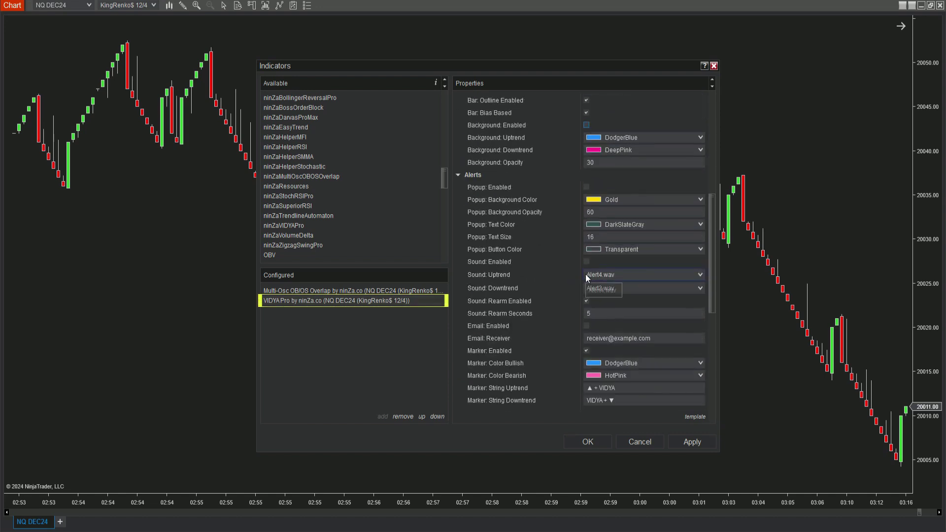
pyautogui.click(586, 351)
# Color VIDYA Pro's Signal: Trend plot Blue and apply the indicator settings
pyautogui.scroll(-4, 616, 344)
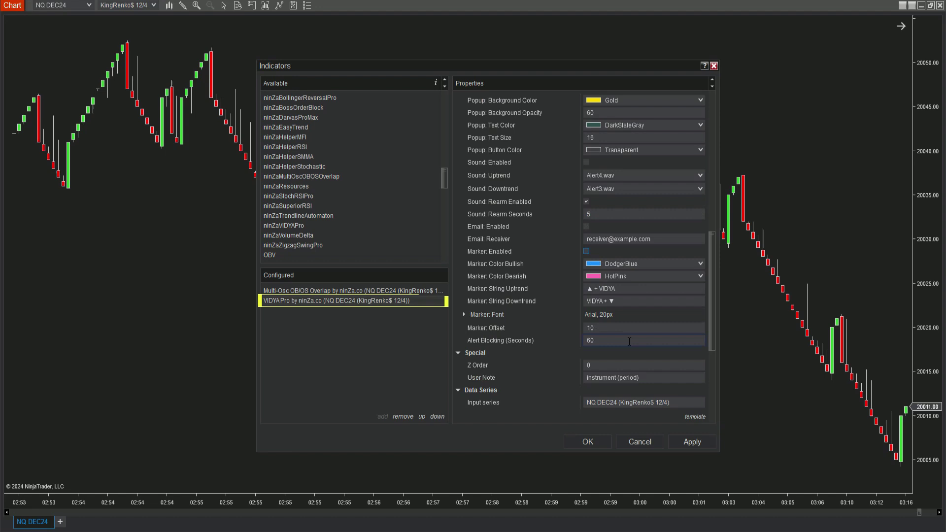
pyautogui.scroll(-2, 628, 342)
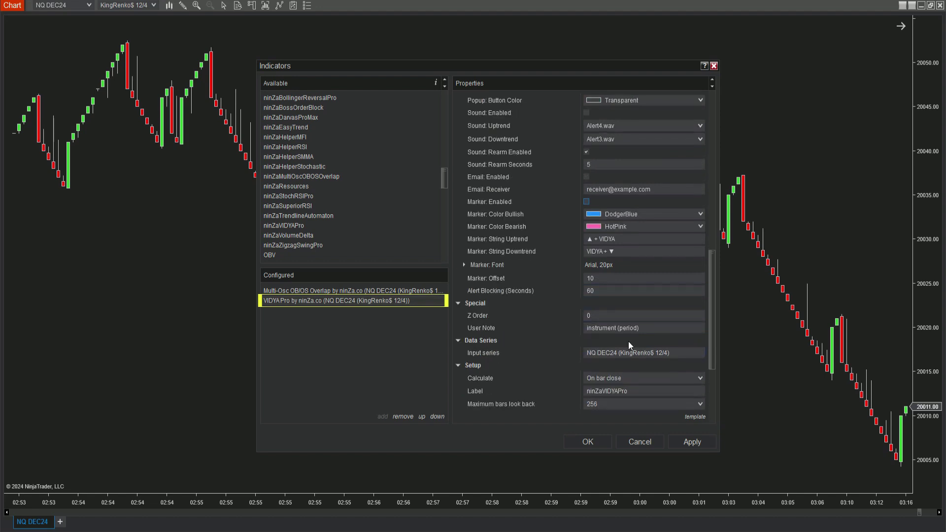
pyautogui.scroll(-4, 628, 342)
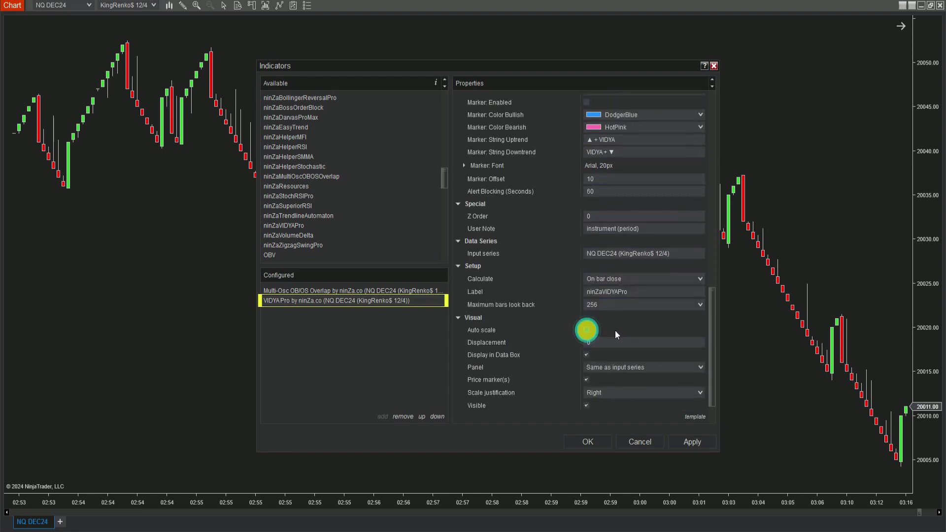
pyautogui.scroll(-2, 616, 330)
pyautogui.click(497, 401)
pyautogui.click(649, 392)
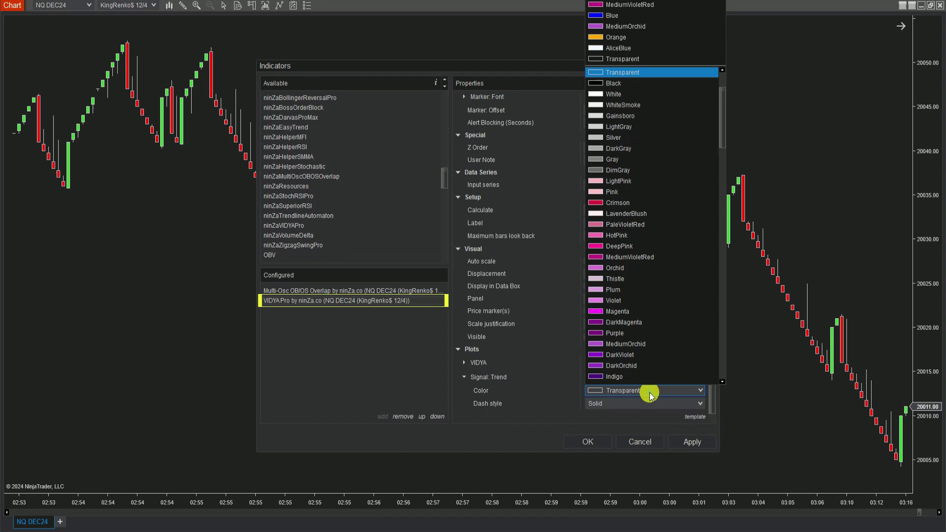
pyautogui.scroll(-3, 637, 338)
pyautogui.click(624, 353)
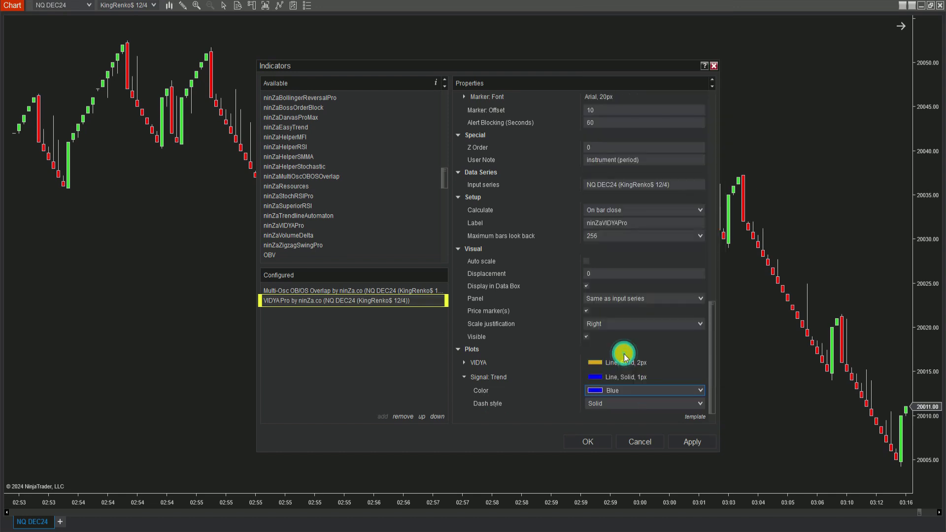
pyautogui.click(595, 442)
# Pan to earlier bars, show the crosshair and Data Box, then move to the downtrend section
pyautogui.moveTo(642, 435)
pyautogui.mouseDown()
pyautogui.moveTo(505, 407)
pyautogui.moveTo(581, 412)
pyautogui.mouseUp()
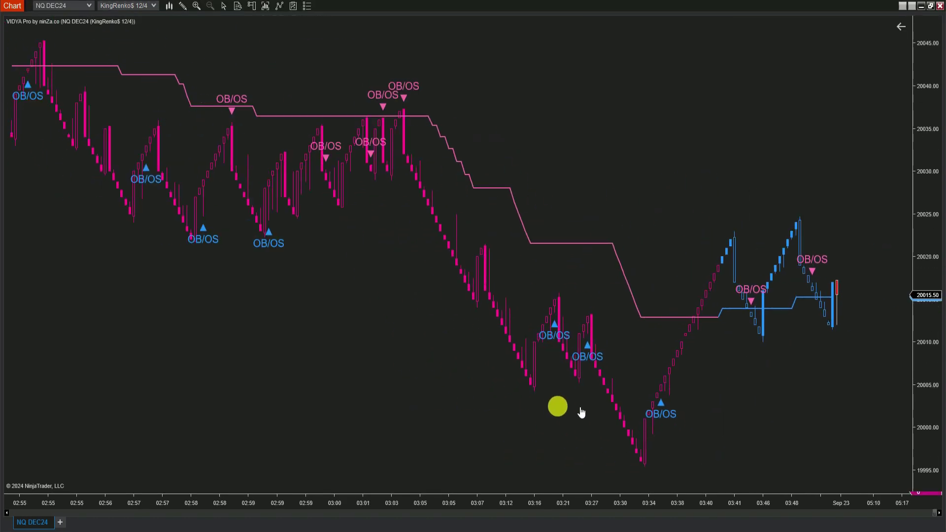
pyautogui.moveTo(345, 384); pyautogui.dragTo(587, 397)
pyautogui.moveTo(259, 330); pyautogui.dragTo(401, 333)
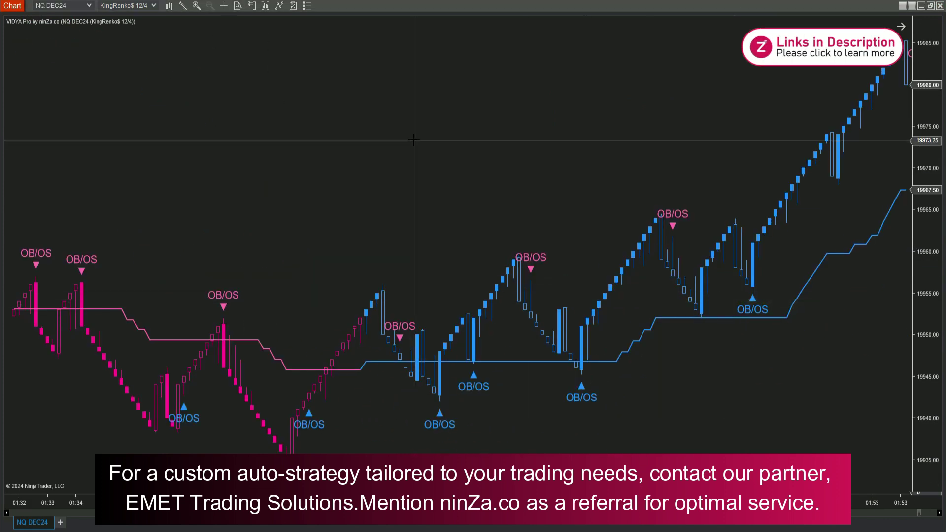
pyautogui.middleClick(392, 116)
pyautogui.rightClick(397, 115)
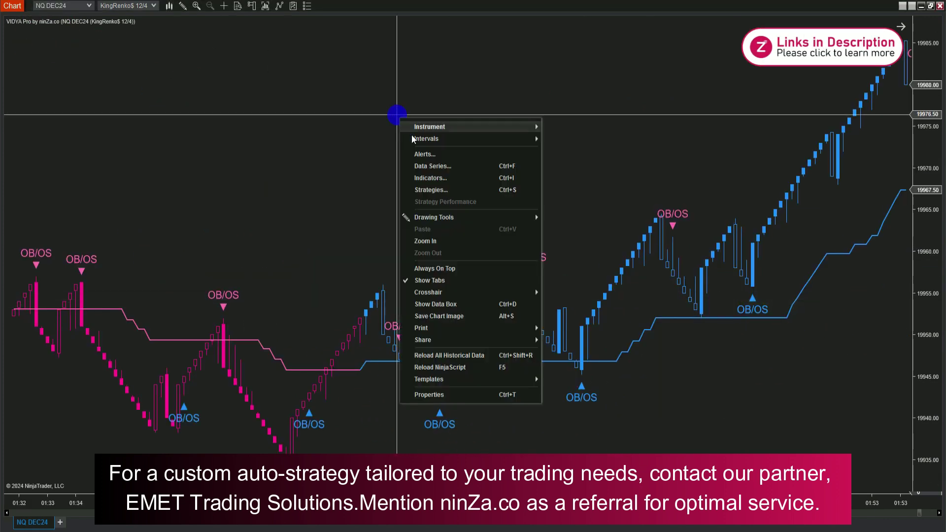
pyautogui.click(435, 304)
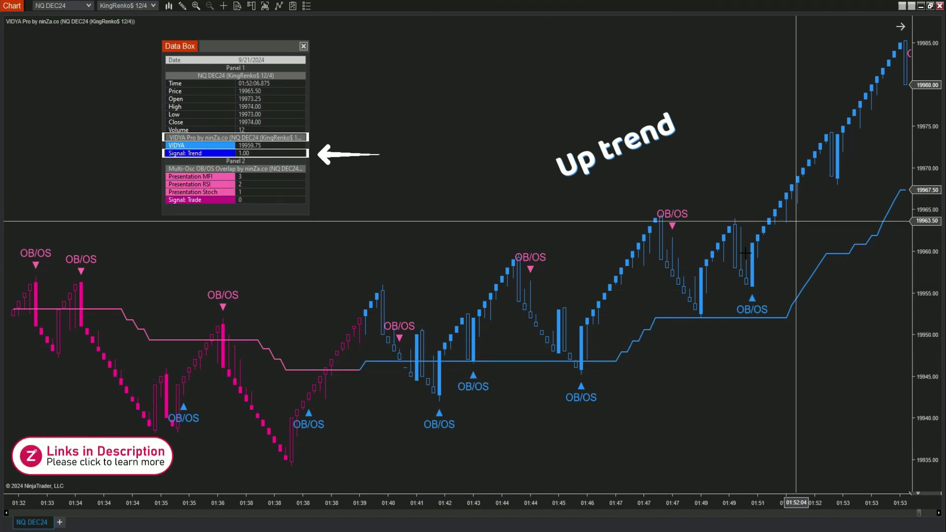
pyautogui.moveTo(367, 427); pyautogui.dragTo(670, 401)
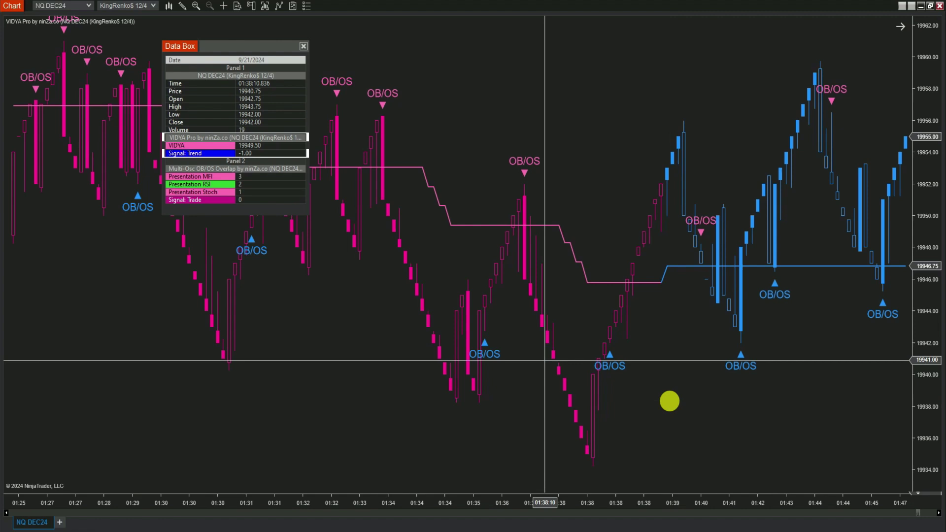
pyautogui.moveTo(333, 300); pyautogui.dragTo(463, 340)
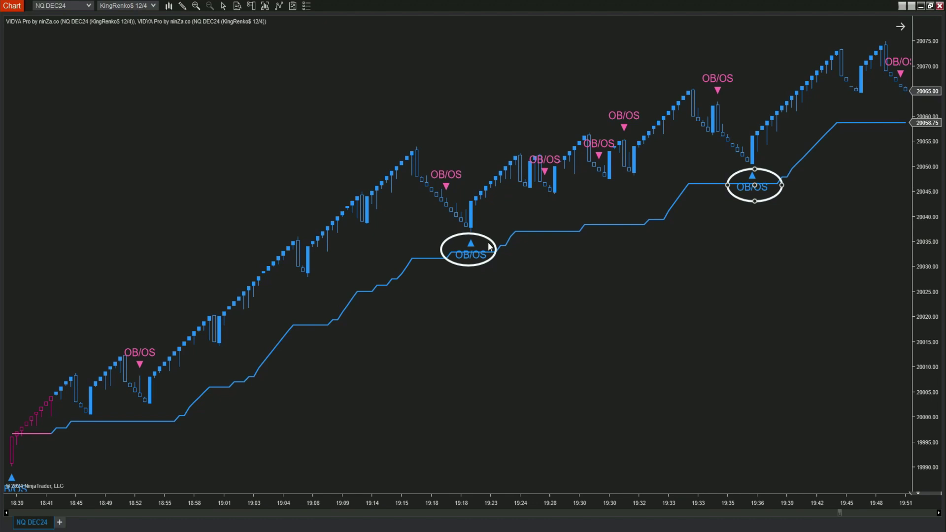
# Select the circled buy signals near 19:20 and 19:36 and sell signals near 00:54–01:02
pyautogui.click(469, 246)
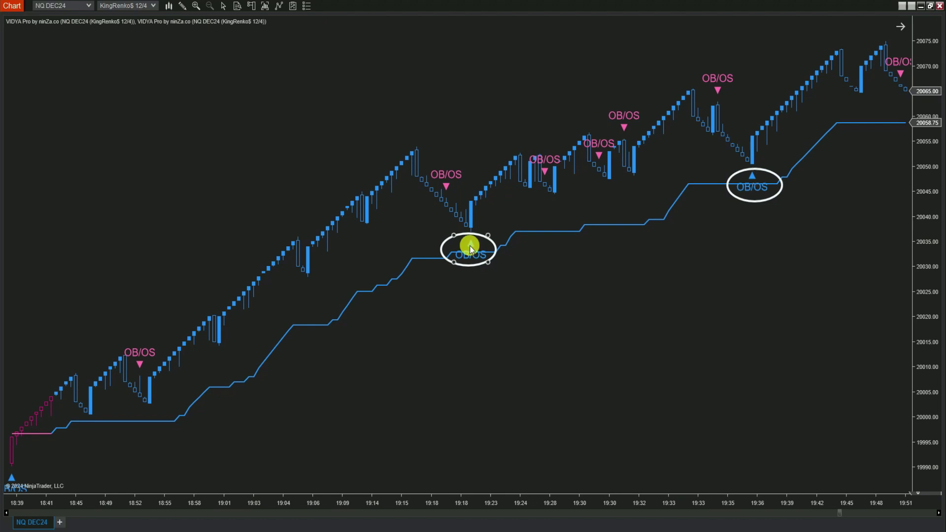
pyautogui.click(761, 190)
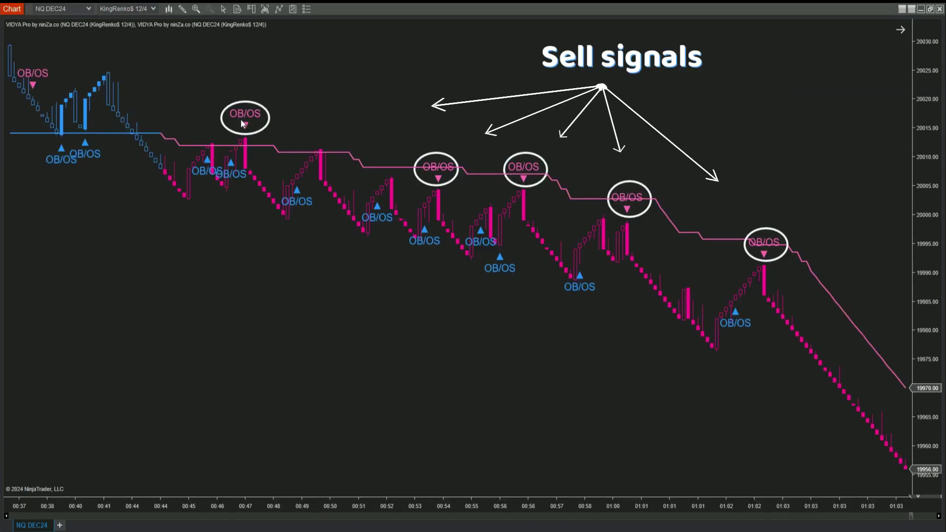
pyautogui.click(241, 117)
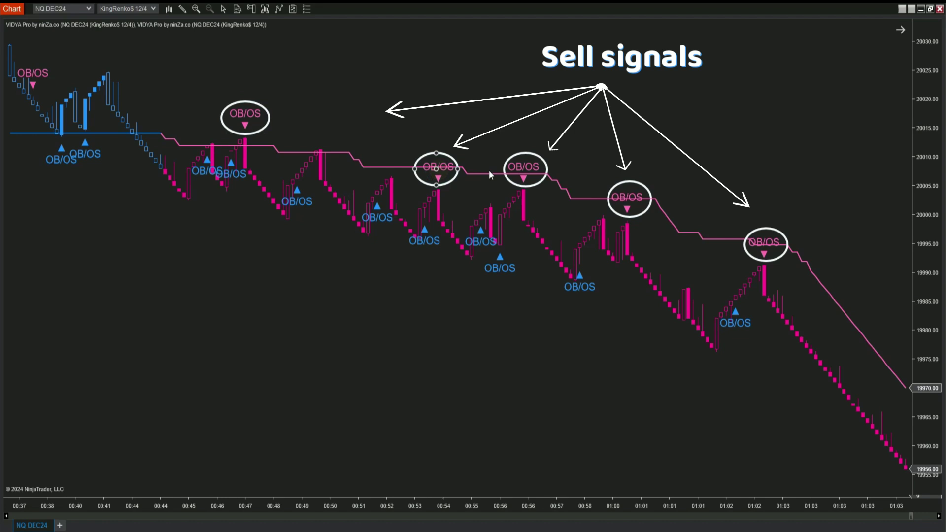
pyautogui.click(519, 171)
pyautogui.click(627, 191)
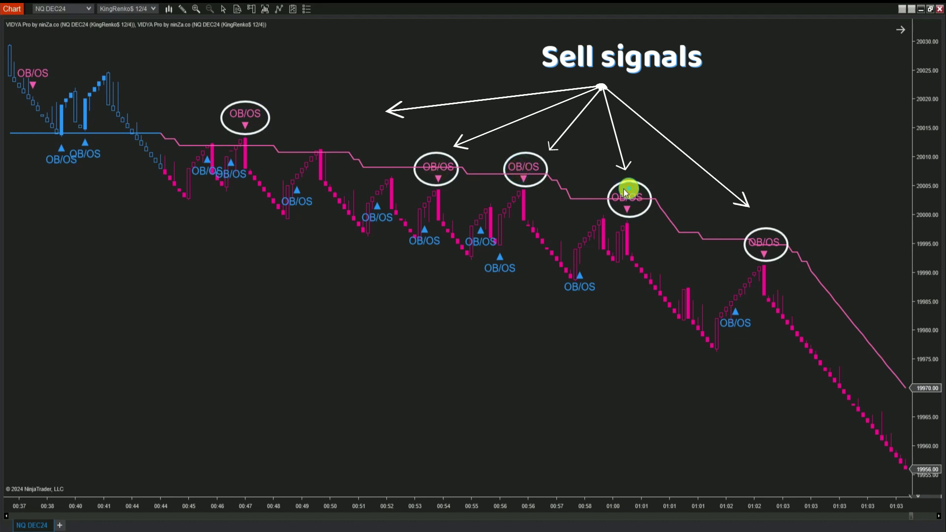
pyautogui.click(771, 237)
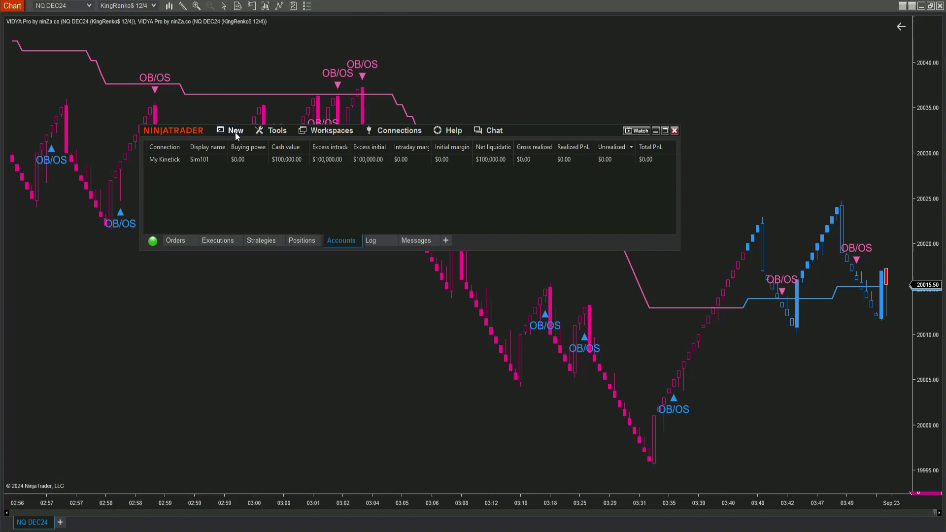
# Launch Strategy Builder and name the new strategy MultiOscOBOSOverlapVIDYAProninZa
pyautogui.click(235, 132)
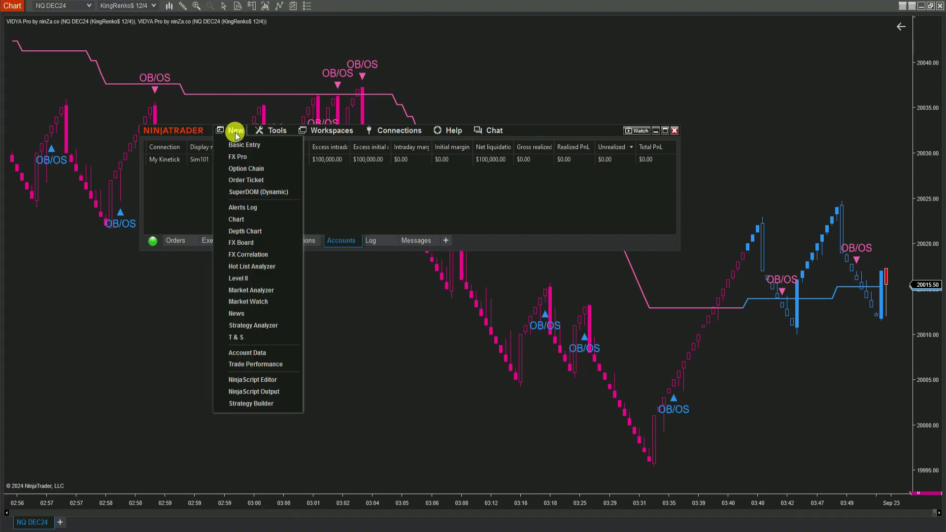
pyautogui.click(270, 403)
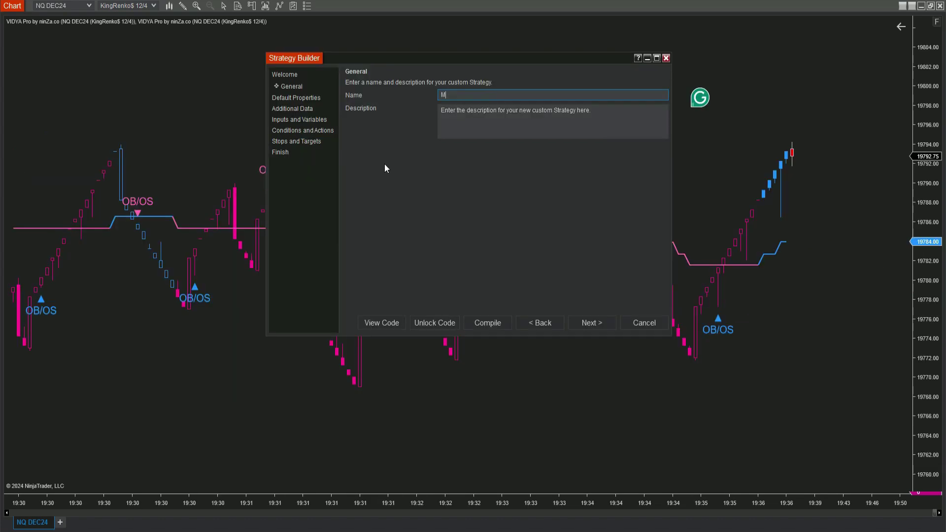
pyautogui.write('ltiOsc')
pyautogui.write('OBOSOverlapVIDYAProninZa')
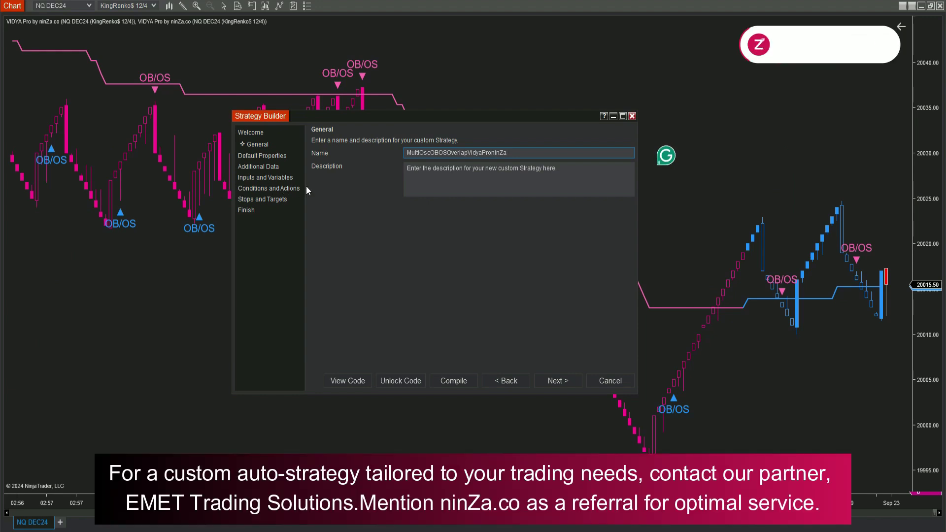
# On Conditions and Actions, start a new condition using the ninZaMultiOscOBOSOverlap indicator
pyautogui.click(289, 189)
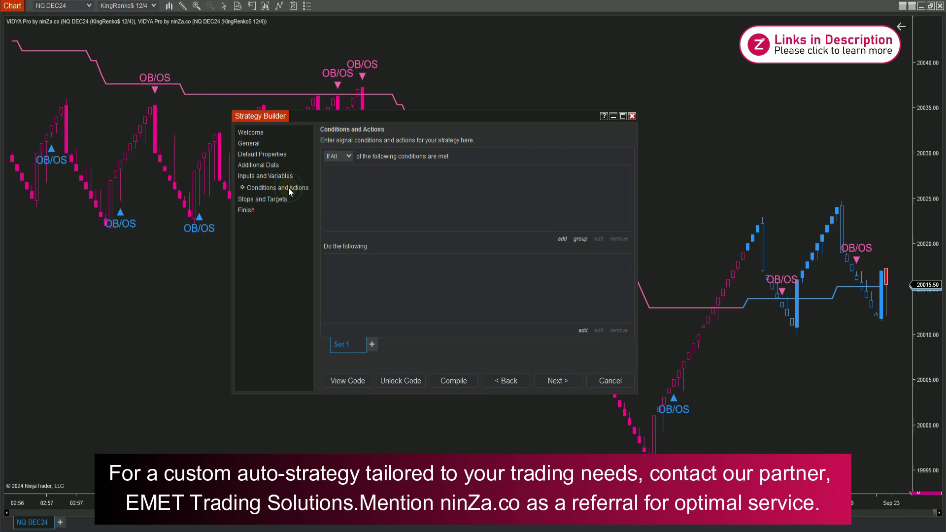
pyautogui.click(560, 238)
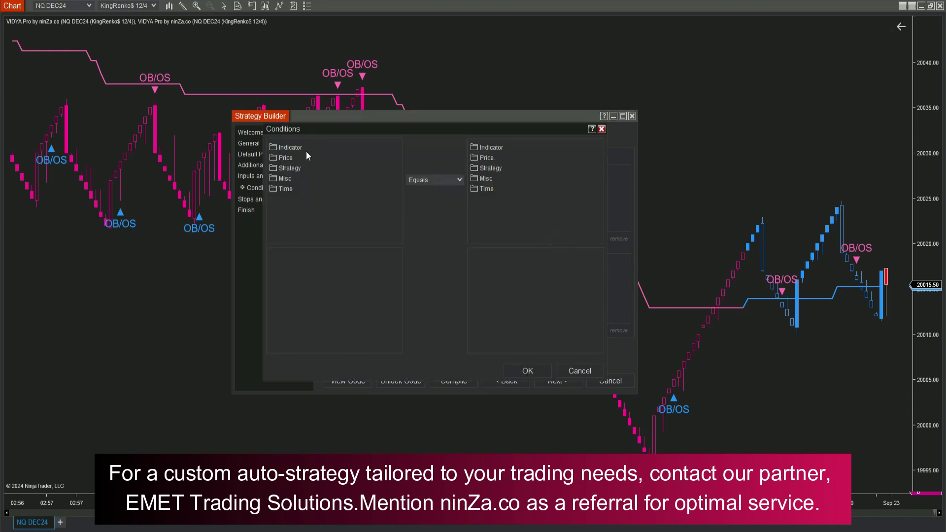
pyautogui.click(284, 148)
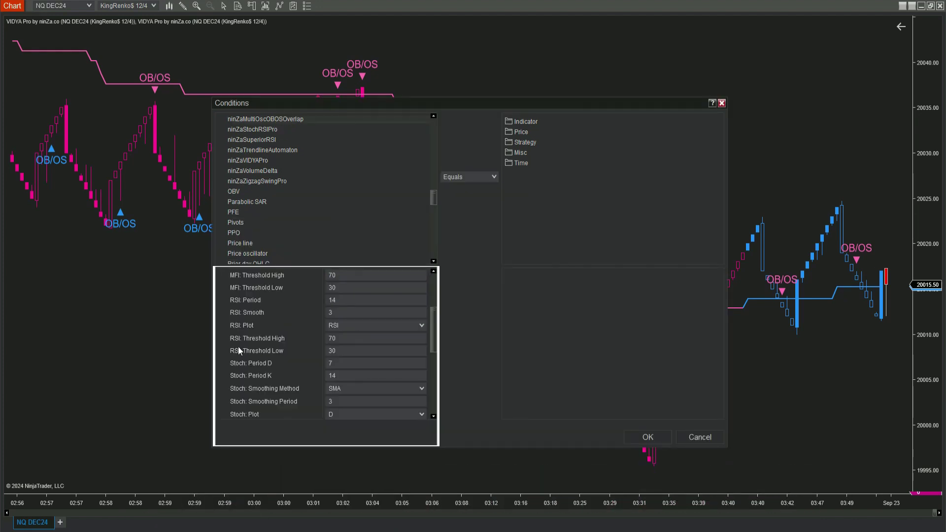
pyautogui.moveTo(433, 321); pyautogui.dragTo(433, 286)
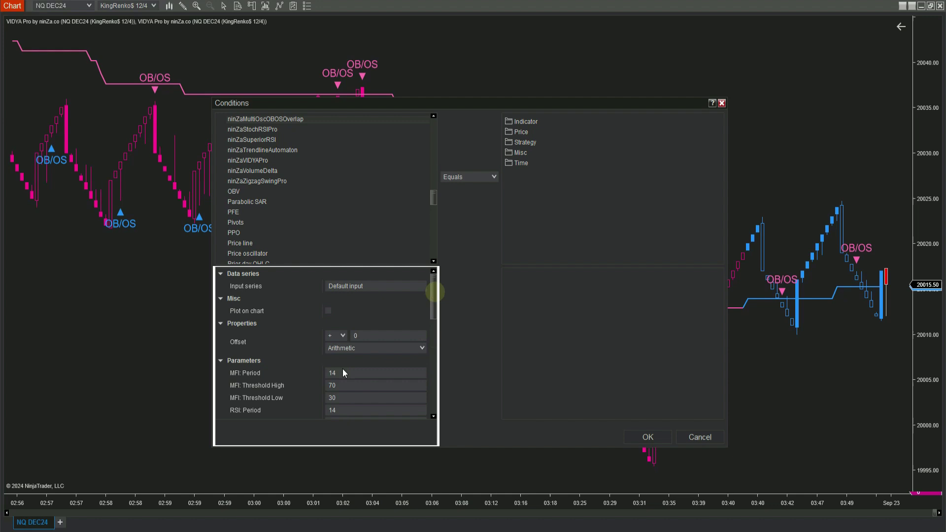
# Set the MFI, RSI and Stoch high and low thresholds all to 50
pyautogui.doubleClick(383, 386)
pyautogui.write('50')
pyautogui.scroll(-2, 349, 368)
pyautogui.doubleClick(318, 348)
pyautogui.write('50')
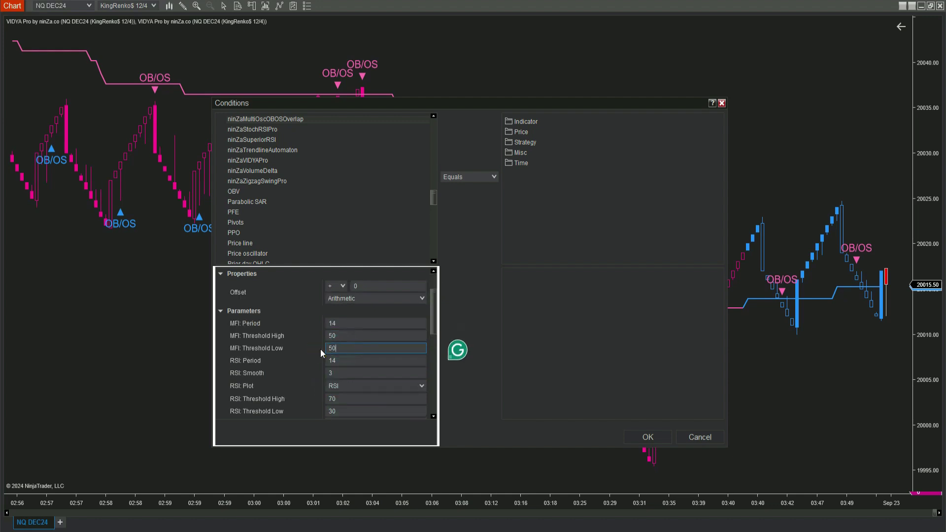
pyautogui.scroll(-2, 317, 348)
pyautogui.doubleClick(319, 349)
pyautogui.write('50')
pyautogui.doubleClick(319, 362)
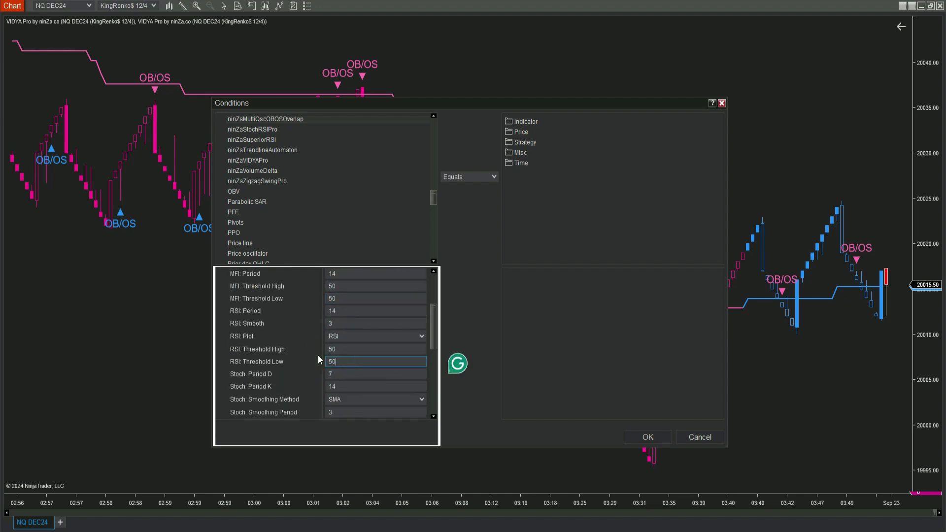
pyautogui.write('50')
pyautogui.scroll(-3, 319, 362)
pyautogui.doubleClick(321, 364)
pyautogui.write('50')
pyautogui.doubleClick(317, 376)
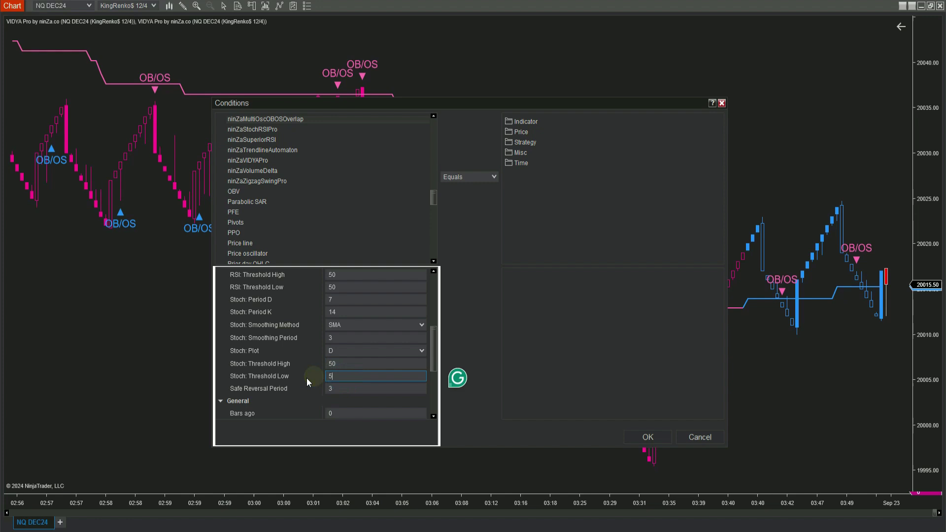
pyautogui.write('50')
pyautogui.scroll(-5, 320, 376)
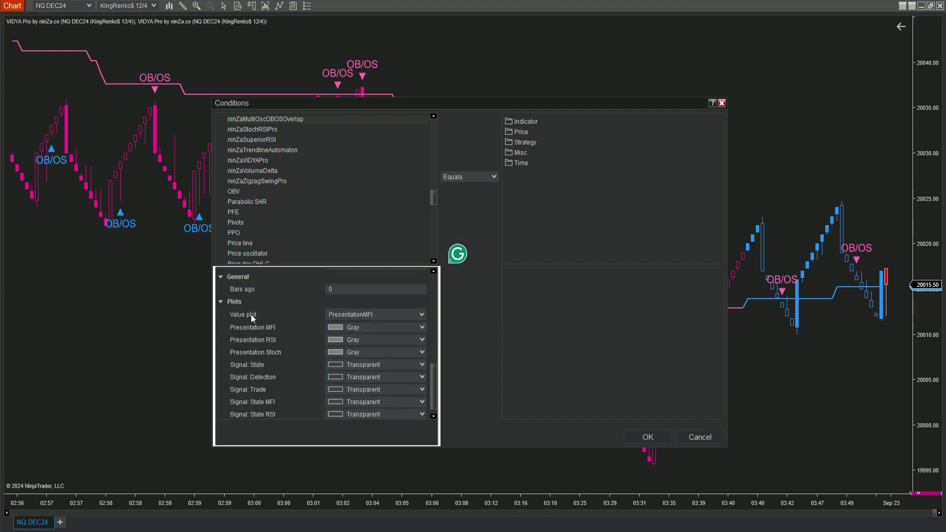
# Compare the Signal_Trade plot against a Misc numeric value
pyautogui.click(399, 319)
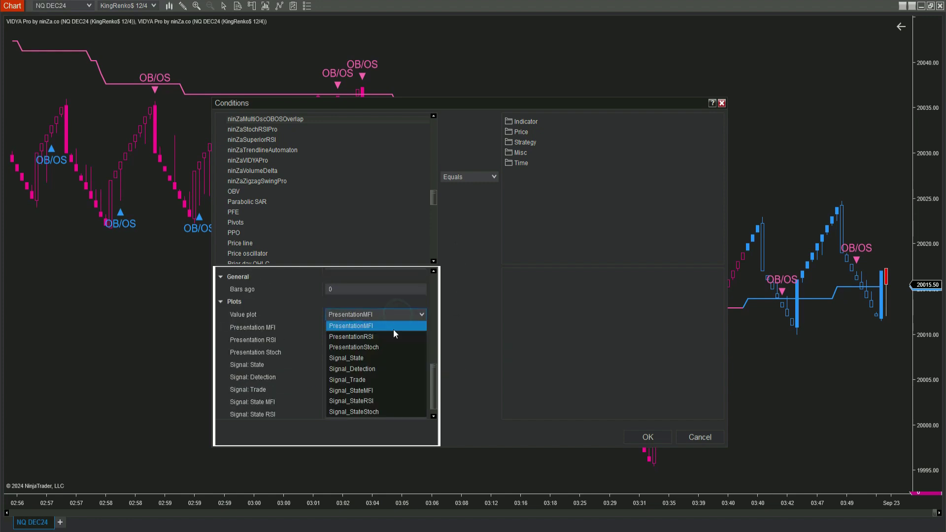
pyautogui.click(358, 379)
pyautogui.click(521, 152)
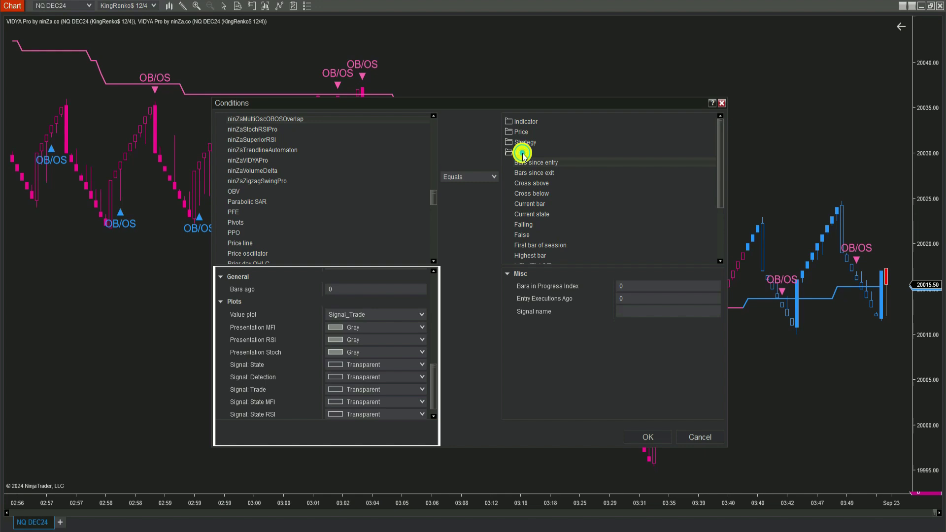
pyautogui.scroll(-2, 589, 215)
pyautogui.click(547, 236)
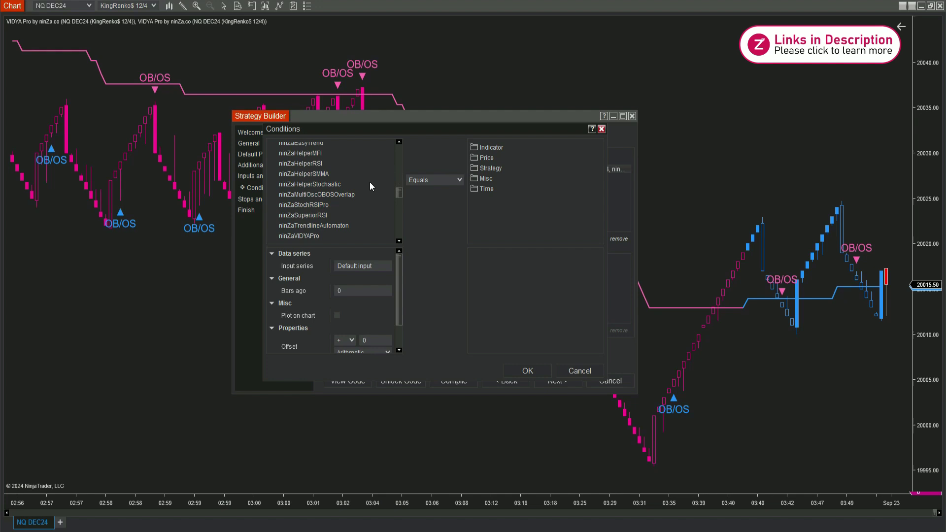
# Choose ninZaVIDYAPro with its Signal_Trend plot for the second condition
pyautogui.scroll(-3, 370, 186)
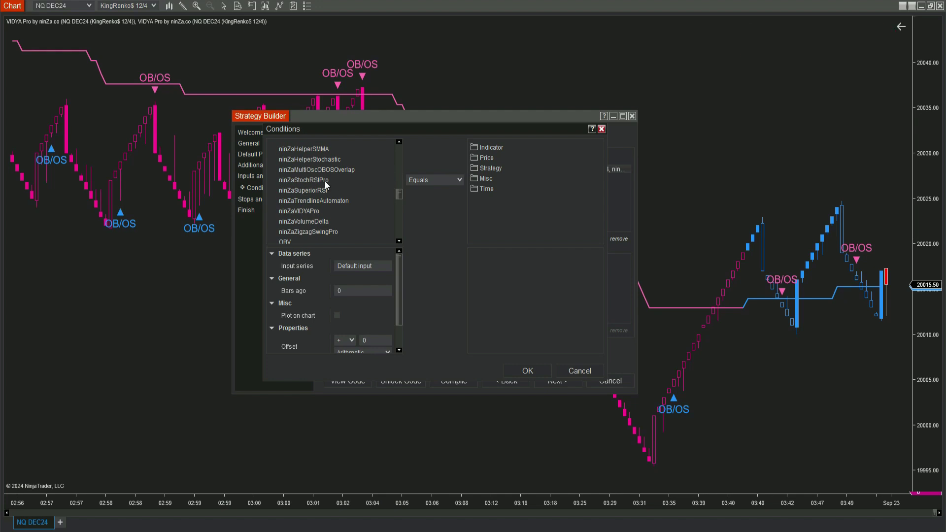
pyautogui.click(309, 211)
pyautogui.moveTo(390, 348); pyautogui.dragTo(387, 401)
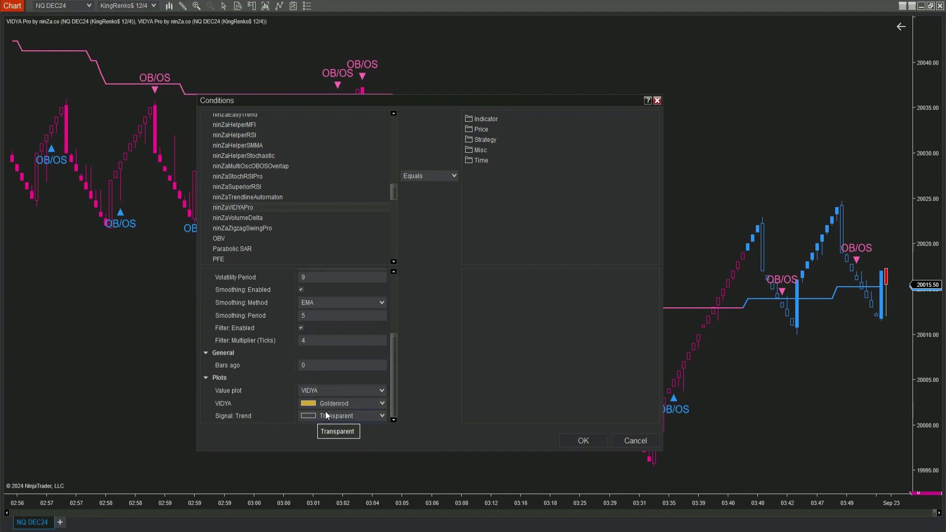
pyautogui.click(315, 393)
pyautogui.click(318, 411)
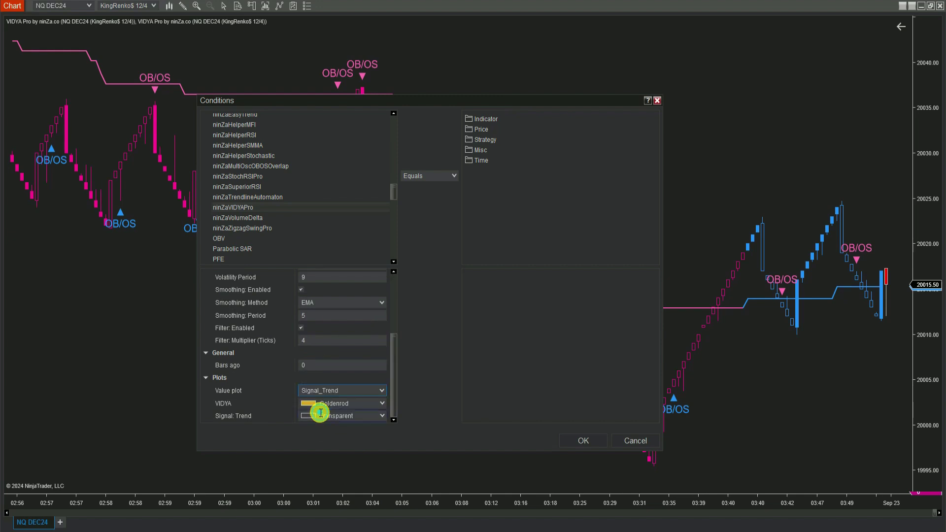
# Compare Signal_Trend against numeric value 1 and confirm the condition
pyautogui.doubleClick(479, 151)
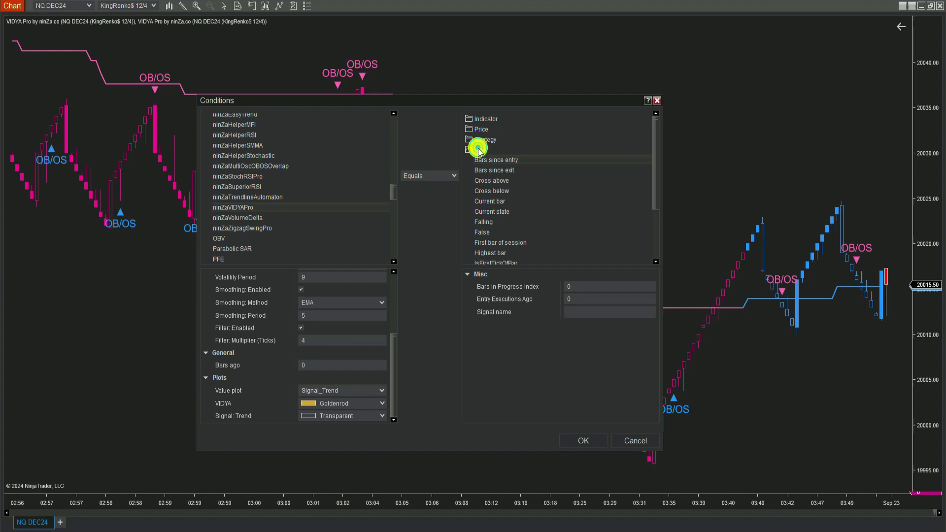
pyautogui.scroll(-3, 494, 229)
pyautogui.click(501, 205)
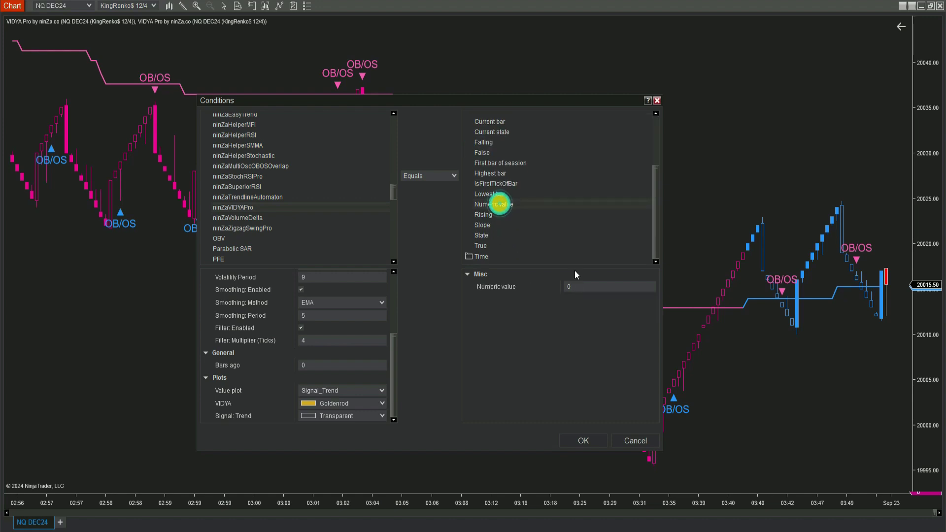
pyautogui.click(560, 284)
pyautogui.write('1')
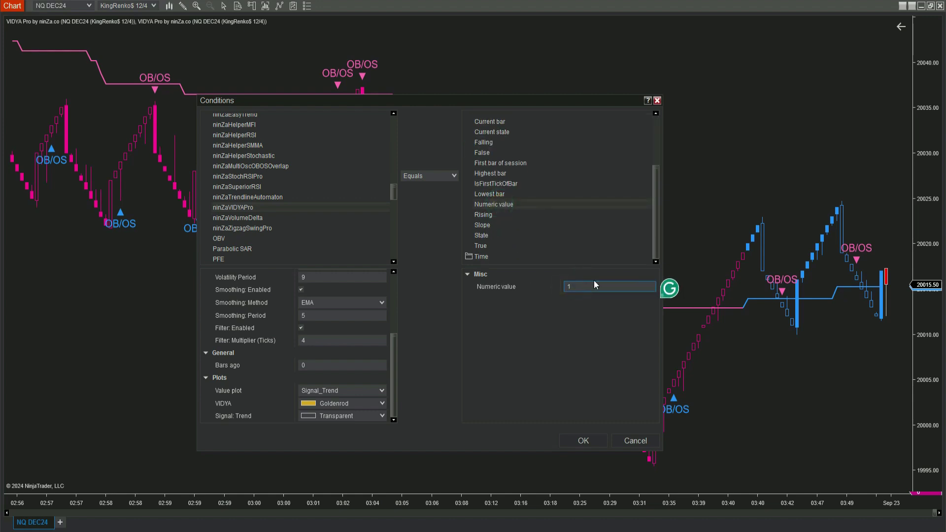
pyautogui.click(573, 439)
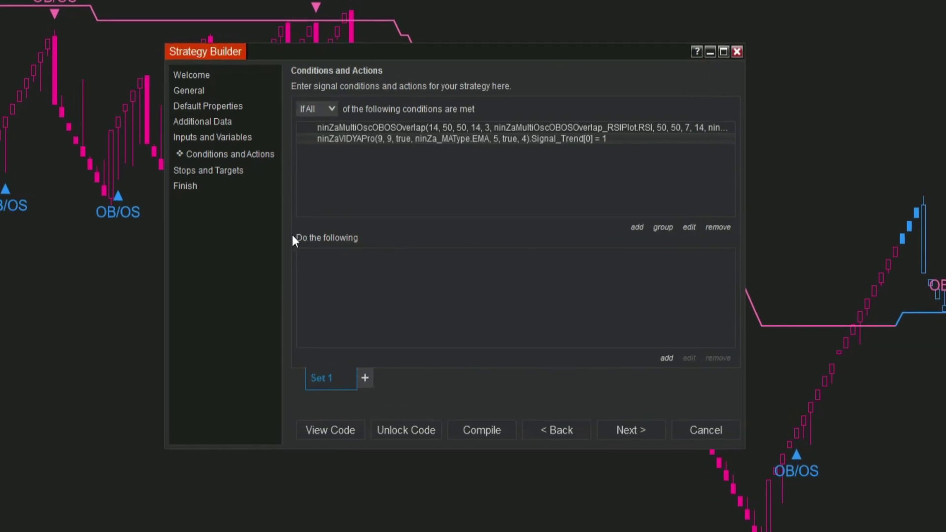
pyautogui.click(663, 360)
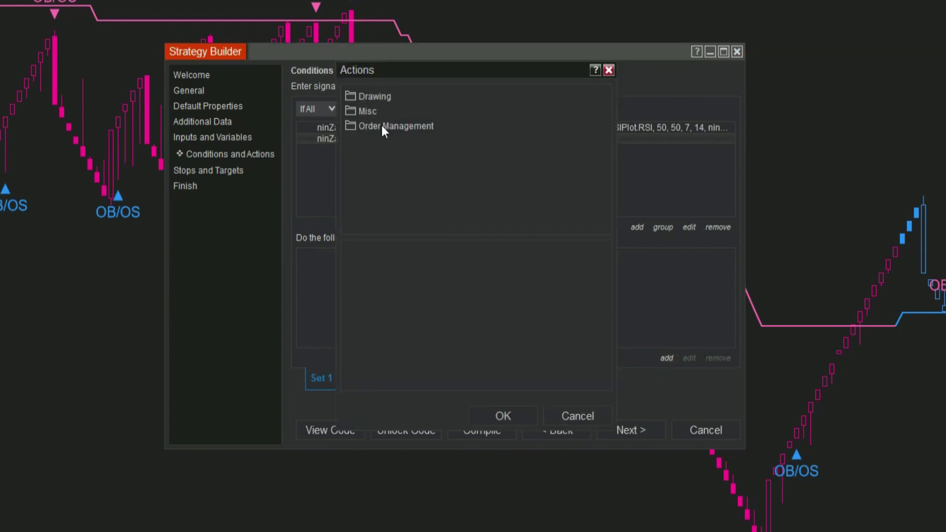
# Add an Enter long position action to Set 1
pyautogui.click(381, 125)
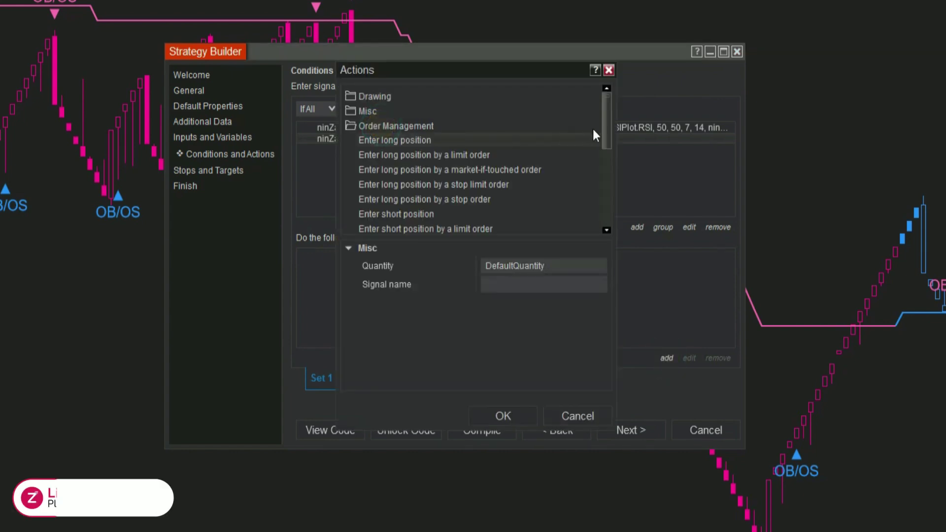
pyautogui.moveTo(606, 143)
pyautogui.mouseDown()
pyautogui.moveTo(607, 221)
pyautogui.moveTo(604, 118)
pyautogui.mouseUp()
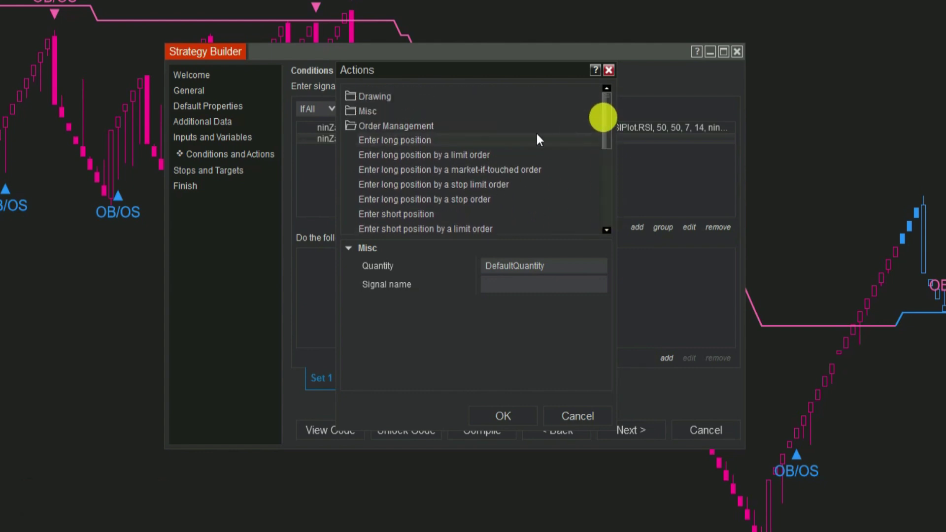
pyautogui.click(503, 416)
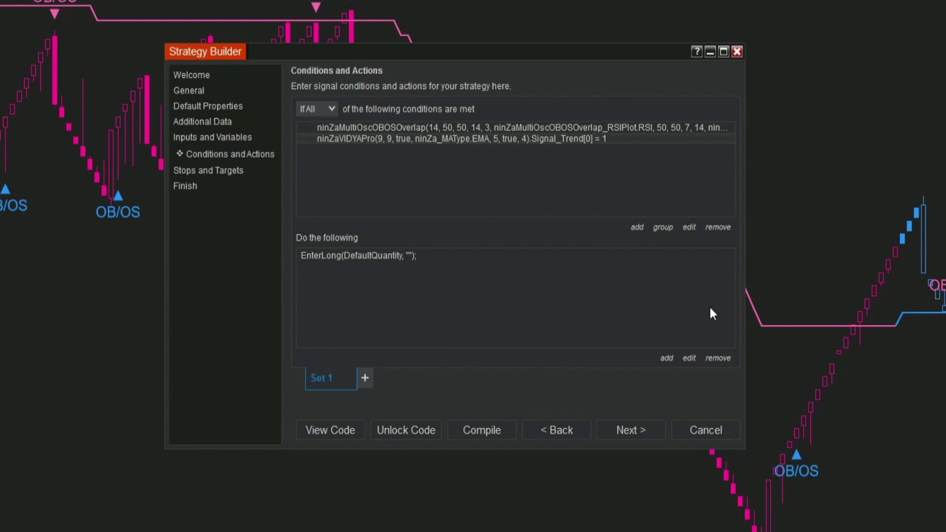
# Add a lime vertical line drawing whose tag includes the current bar number
pyautogui.click(667, 359)
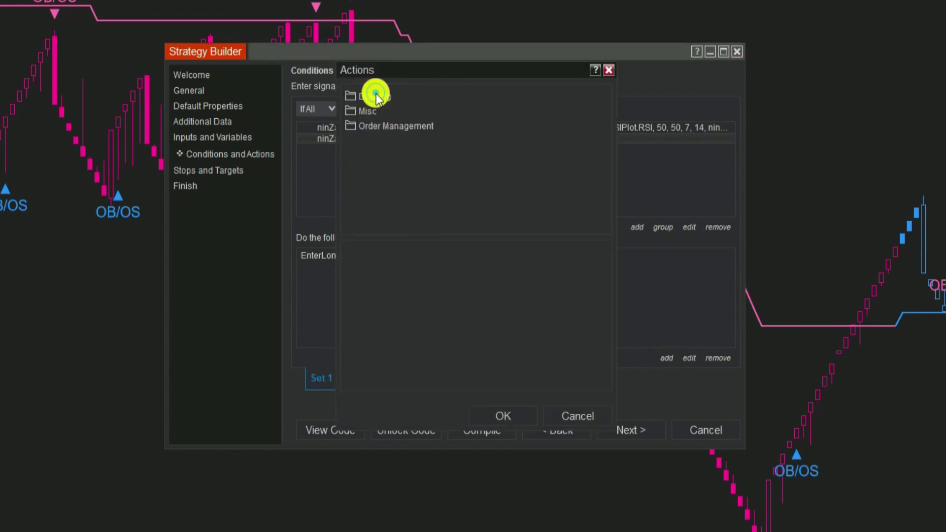
pyautogui.click(376, 96)
pyautogui.scroll(-3, 521, 268)
pyautogui.scroll(-10, 471, 165)
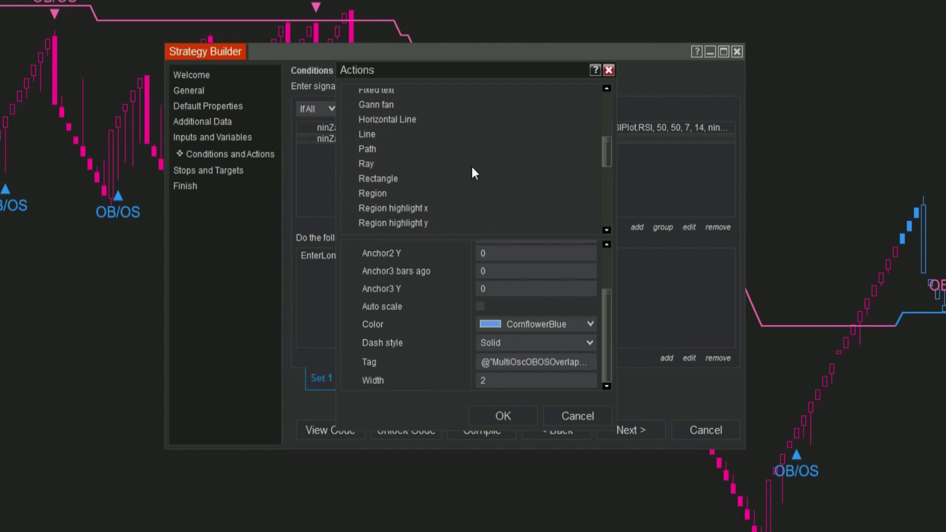
pyautogui.scroll(-2, 468, 170)
pyautogui.click(389, 192)
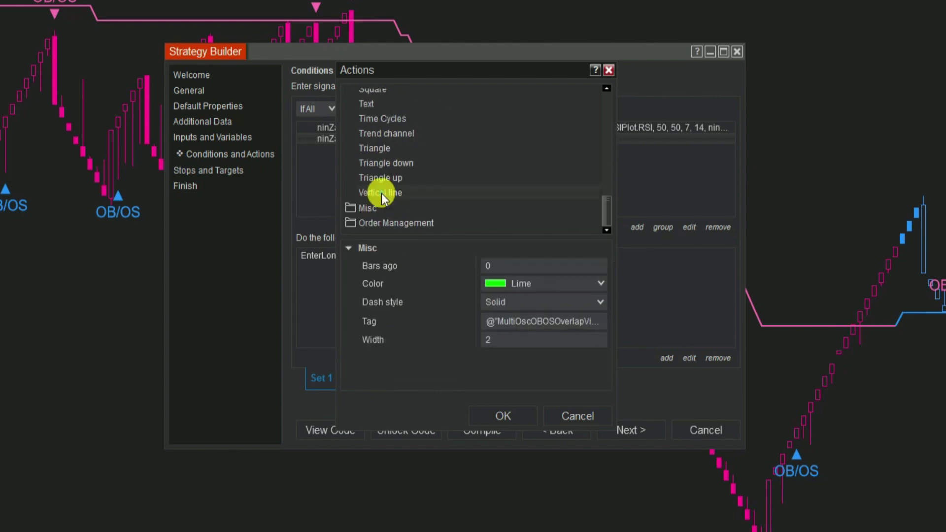
pyautogui.click(597, 323)
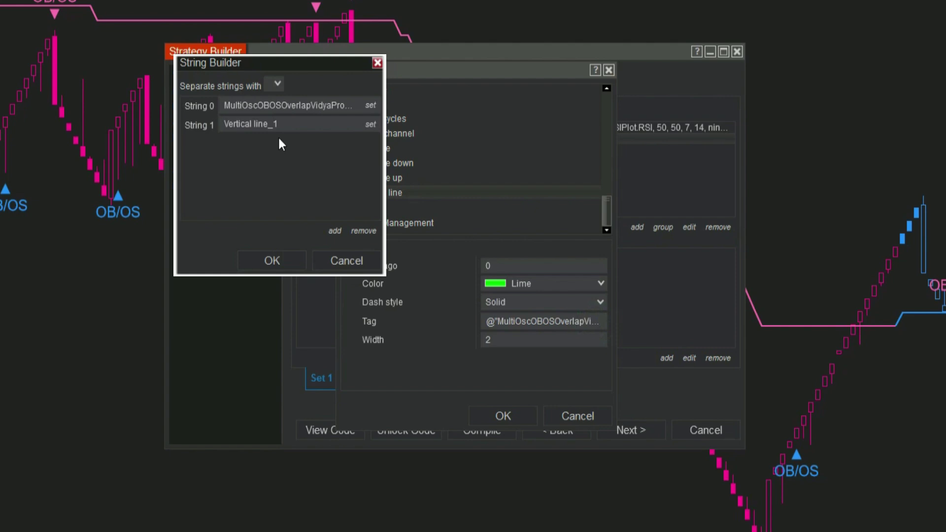
pyautogui.click(370, 125)
pyautogui.click(159, 59)
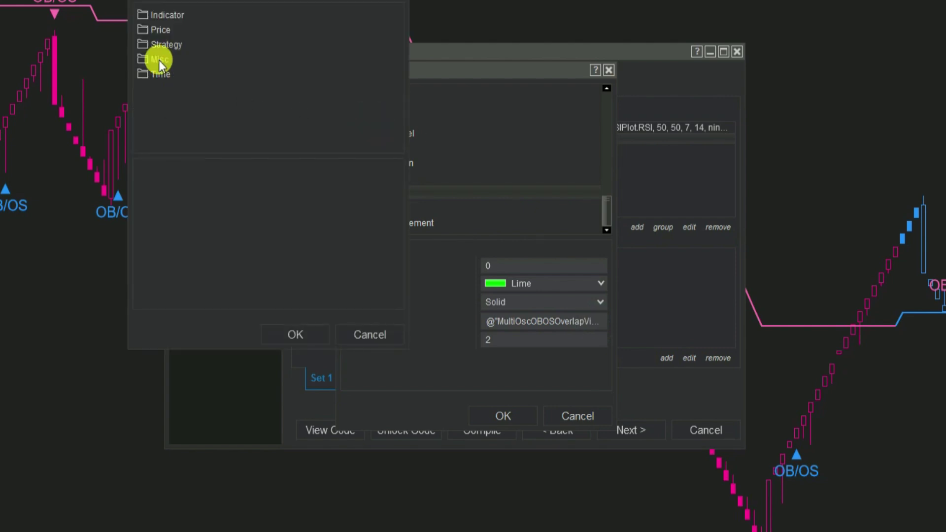
pyautogui.click(181, 134)
pyautogui.click(303, 329)
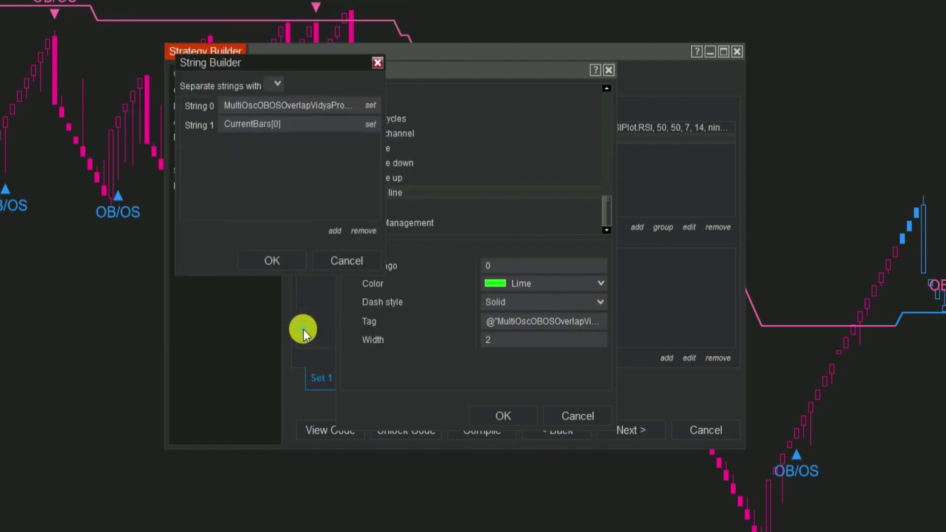
pyautogui.click(284, 260)
pyautogui.click(502, 417)
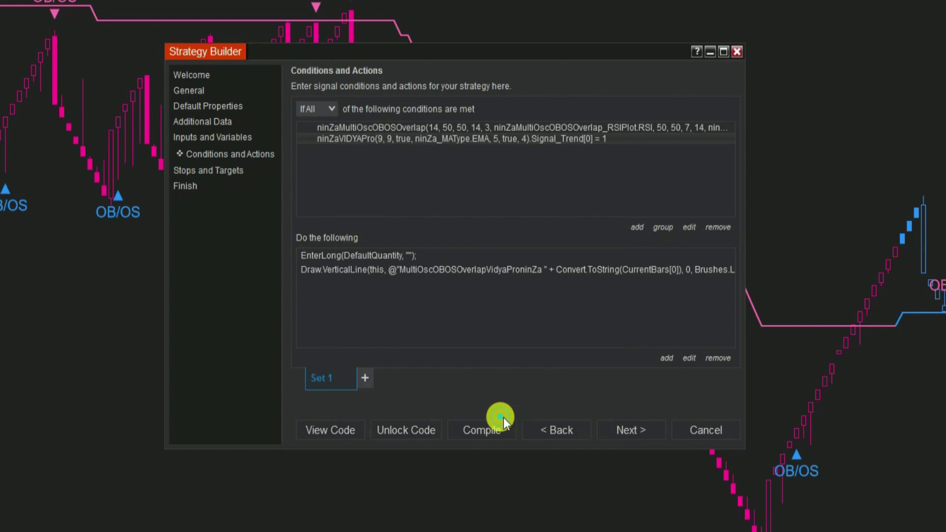
# Duplicate Set 1 into Set 2 and change the VIDYA trend condition to -1
pyautogui.rightClick(325, 376)
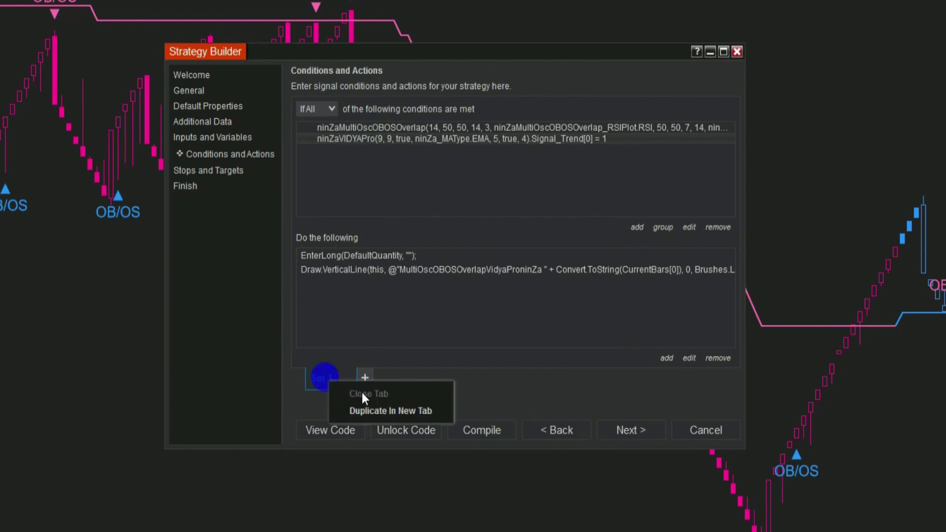
pyautogui.click(382, 411)
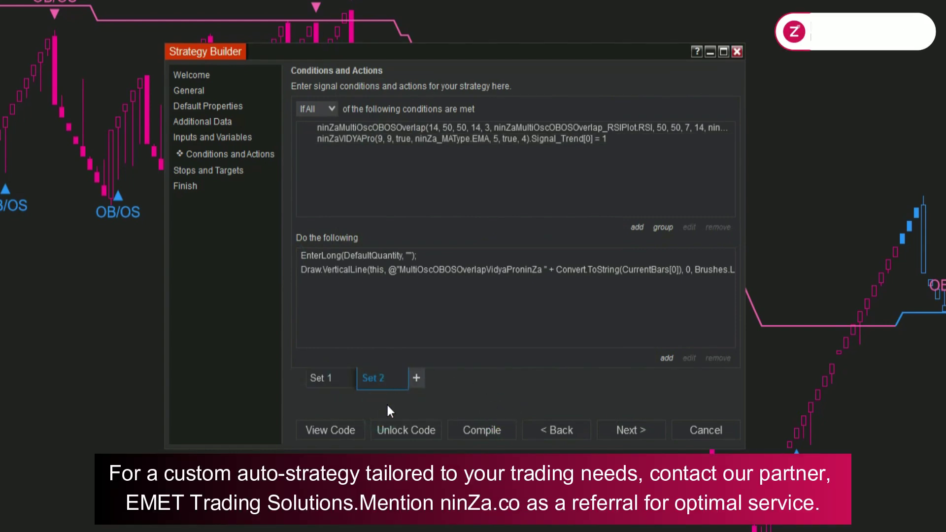
pyautogui.click(618, 126)
pyautogui.click(689, 228)
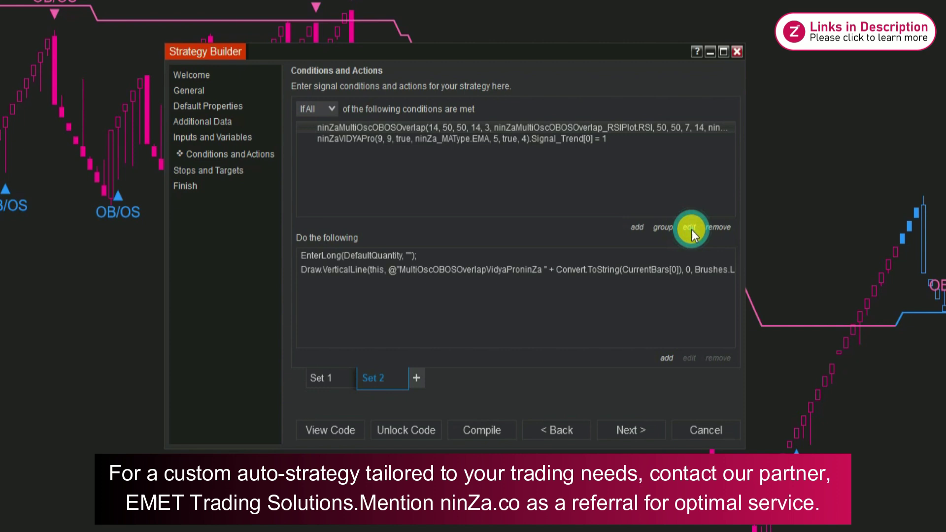
pyautogui.click(605, 267)
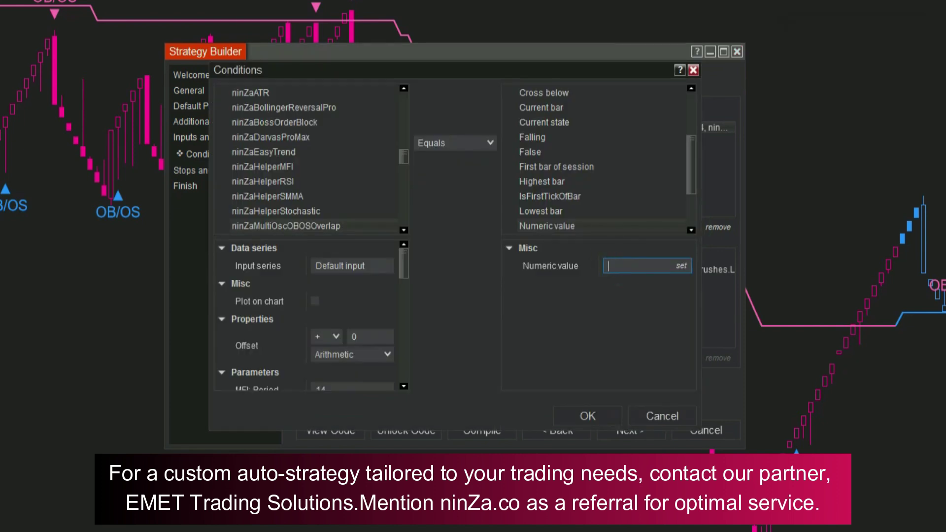
pyautogui.write('1')
pyautogui.click(588, 416)
pyautogui.click(689, 229)
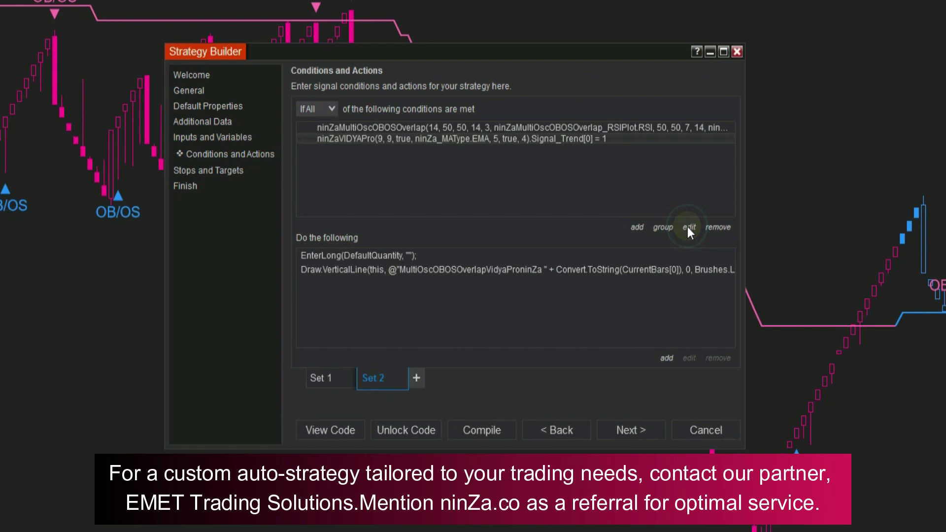
pyautogui.click(598, 266)
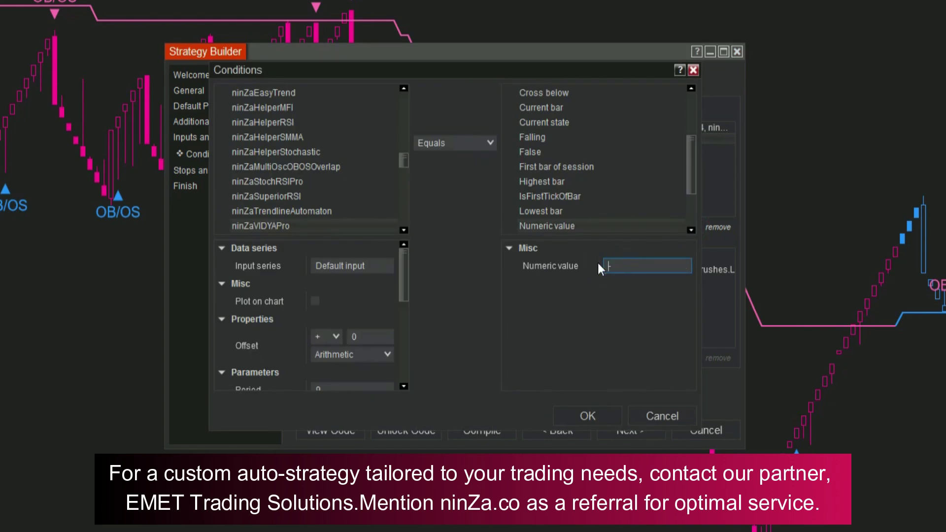
pyautogui.write('-1')
pyautogui.click(588, 416)
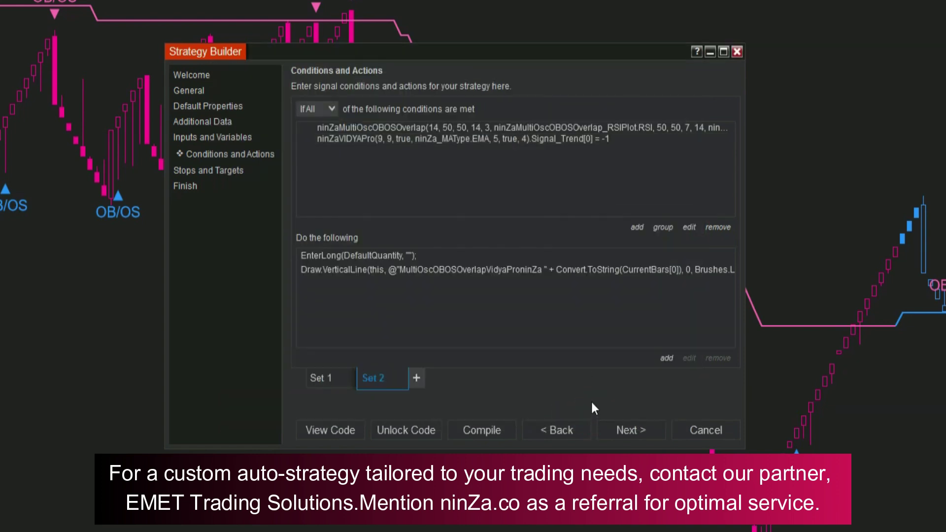
# Replace Set 2's EnterLong action with Enter short position
pyautogui.click(399, 255)
pyautogui.click(689, 358)
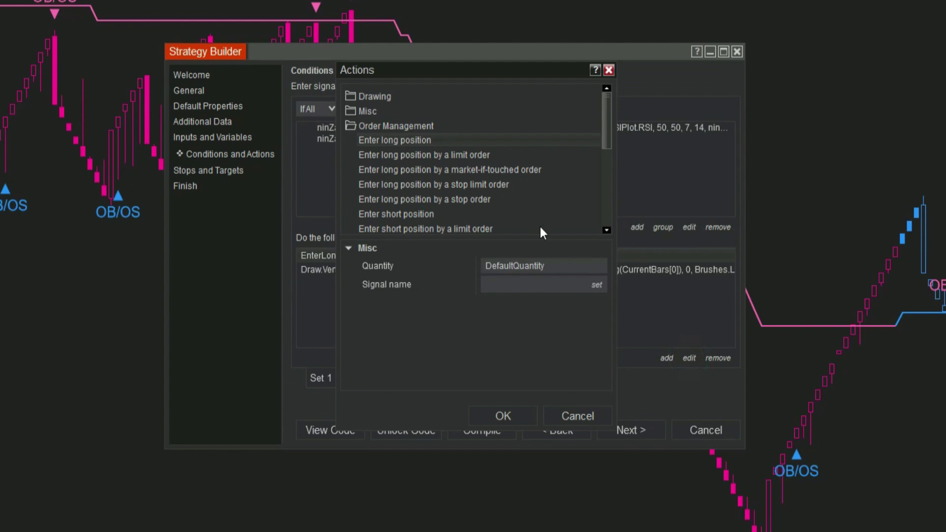
pyautogui.click(414, 213)
pyautogui.click(508, 416)
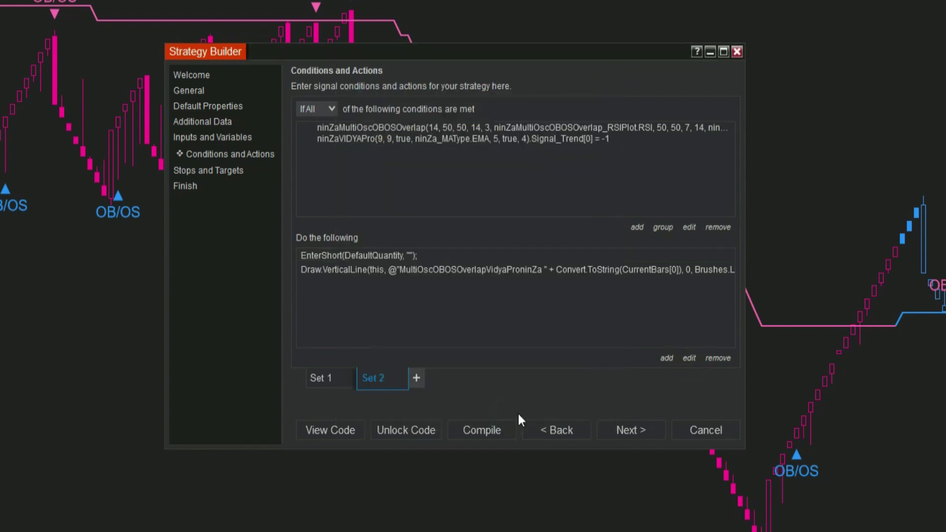
# Change Set 2's vertical line colour to Orange
pyautogui.click(407, 268)
pyautogui.click(688, 357)
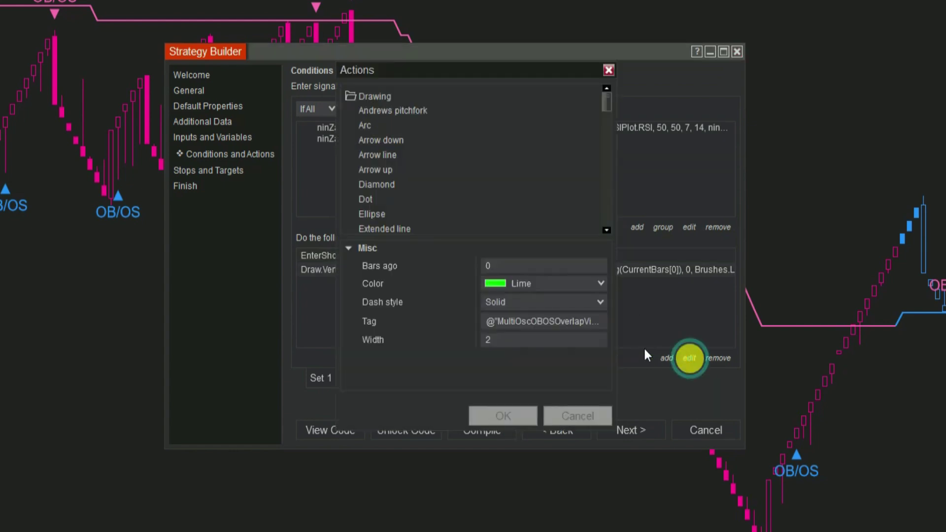
pyautogui.click(575, 282)
pyautogui.scroll(-15, 560, 495)
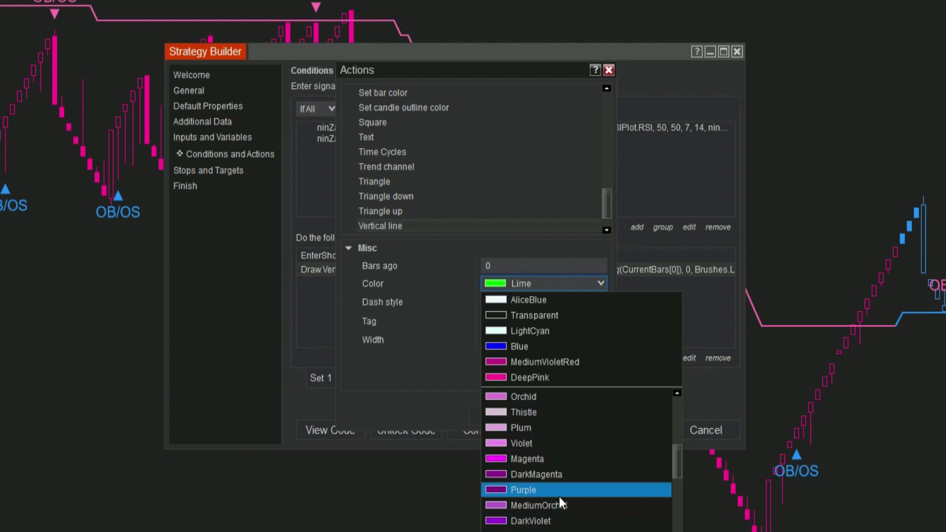
pyautogui.scroll(-3, 559, 501)
pyautogui.click(552, 507)
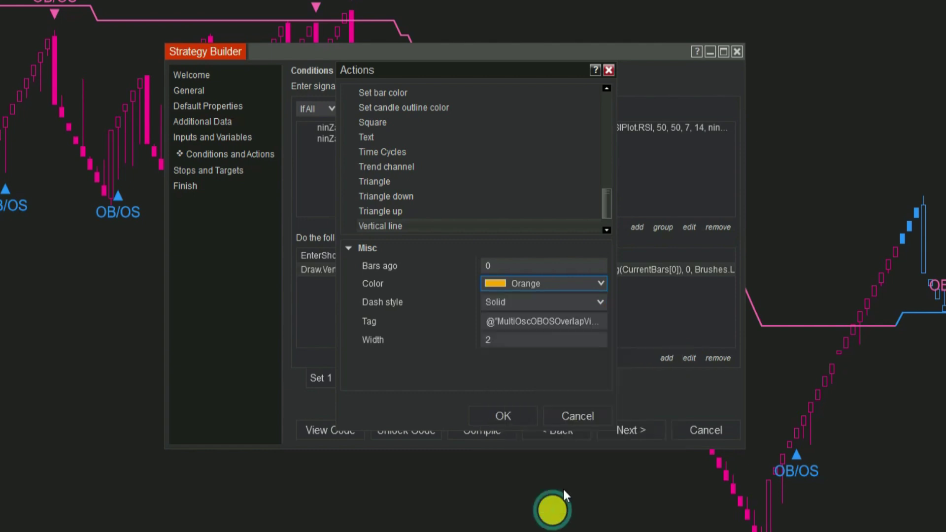
pyautogui.click(513, 418)
# Add a profit target of 50 ticks
pyautogui.click(211, 171)
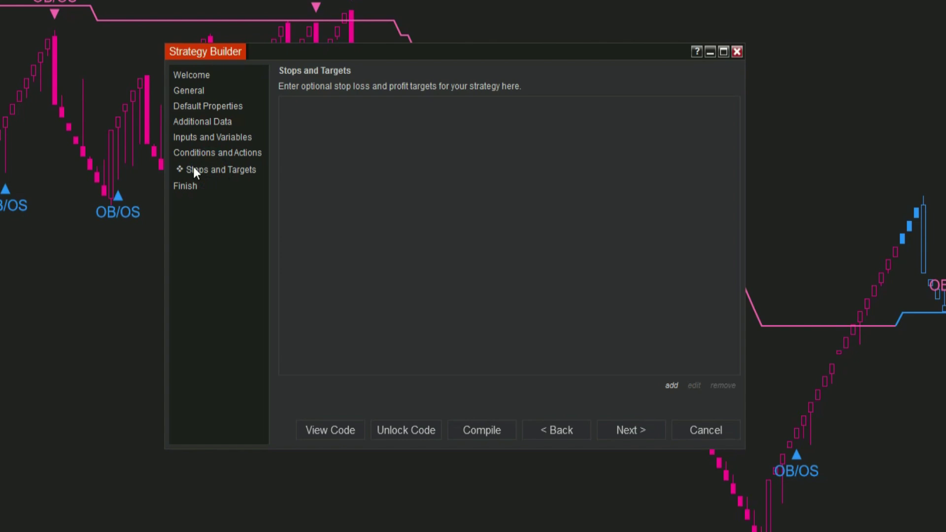
pyautogui.click(671, 385)
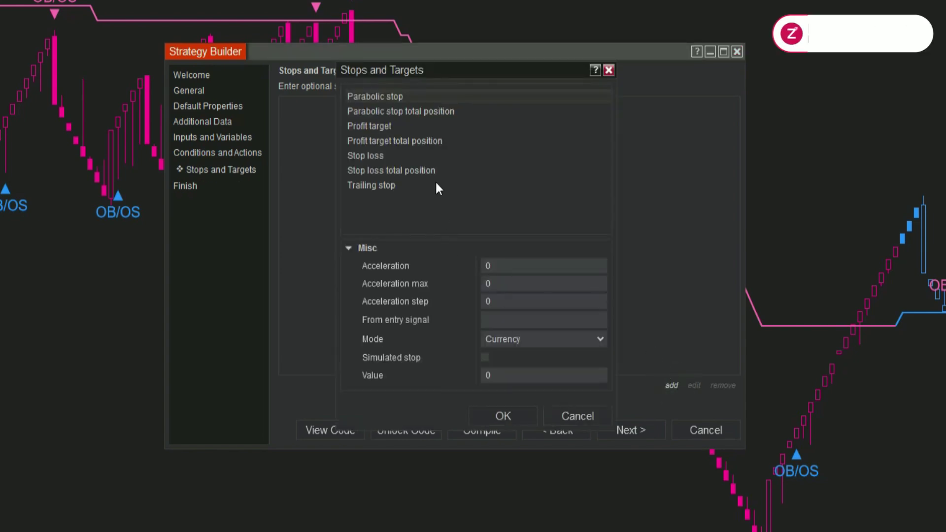
pyautogui.click(383, 126)
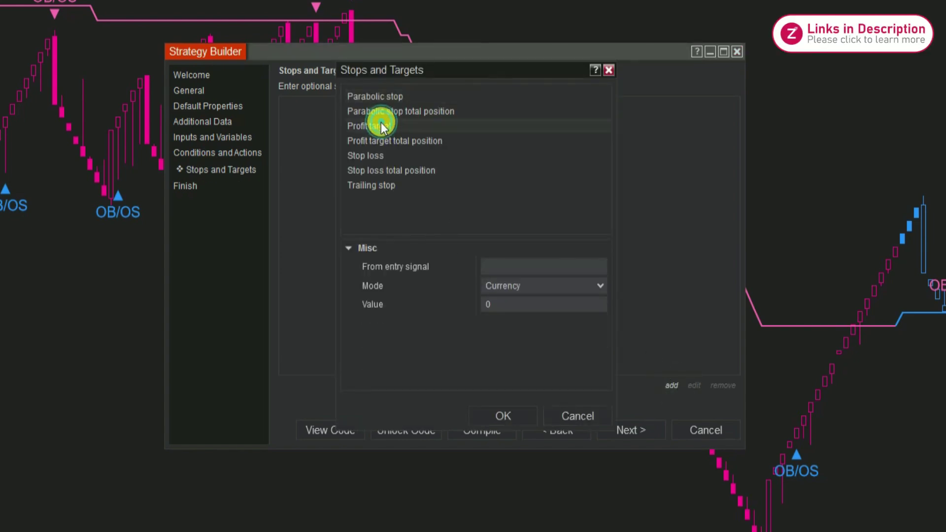
pyautogui.click(486, 288)
pyautogui.click(507, 345)
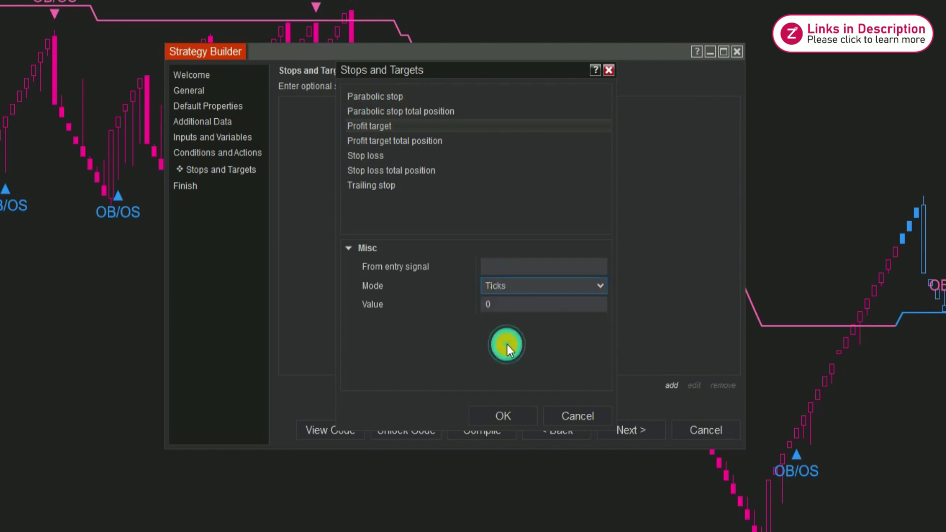
pyautogui.click(515, 304)
pyautogui.press('BackSpace')
pyautogui.click(519, 414)
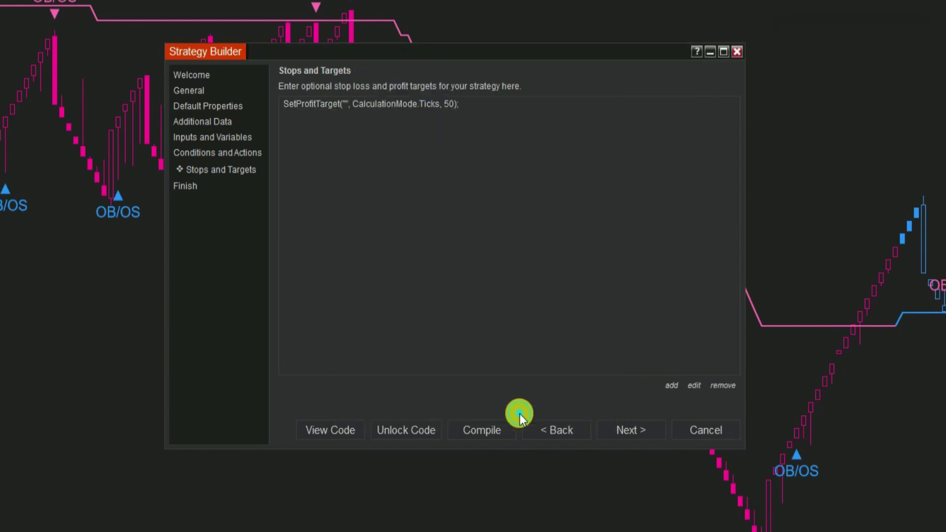
# Add a 25-tick stop loss and move to the wizard's Finish page
pyautogui.click(670, 386)
pyautogui.click(366, 155)
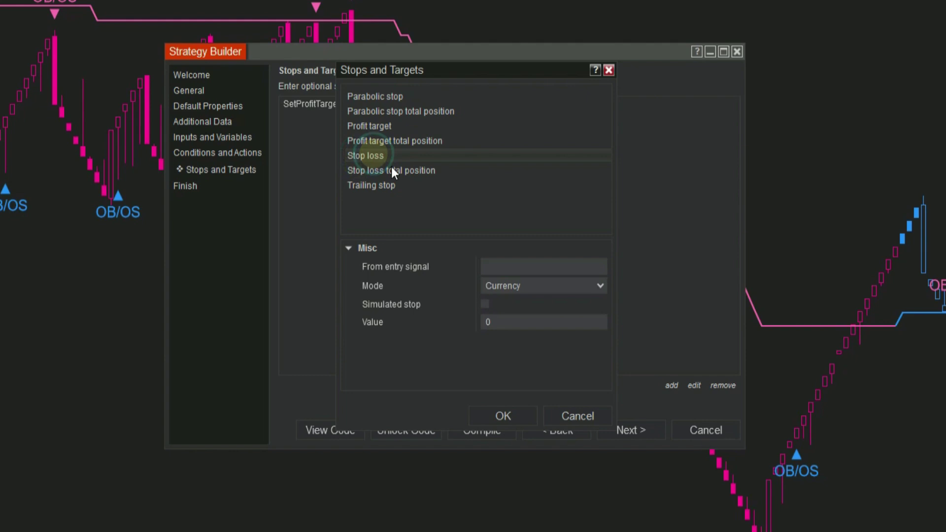
pyautogui.click(566, 291)
pyautogui.click(505, 347)
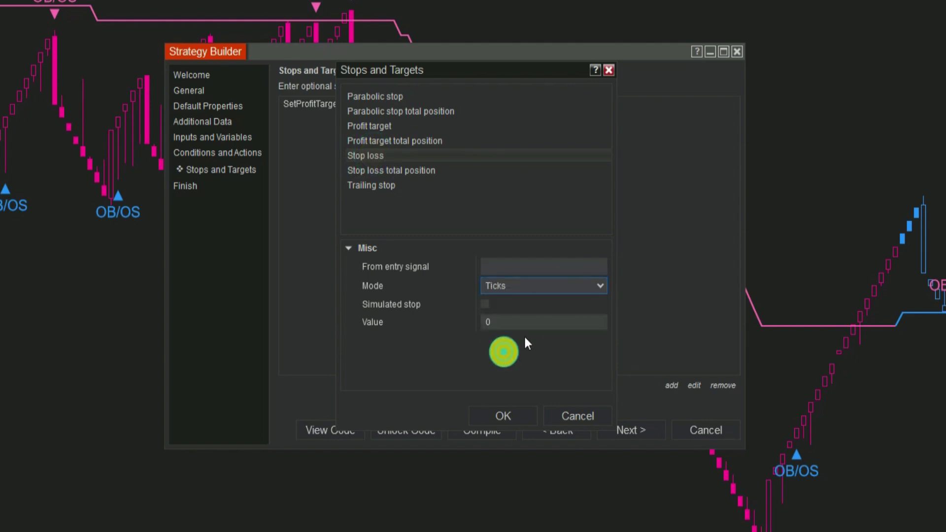
pyautogui.click(539, 322)
pyautogui.press('BackSpace')
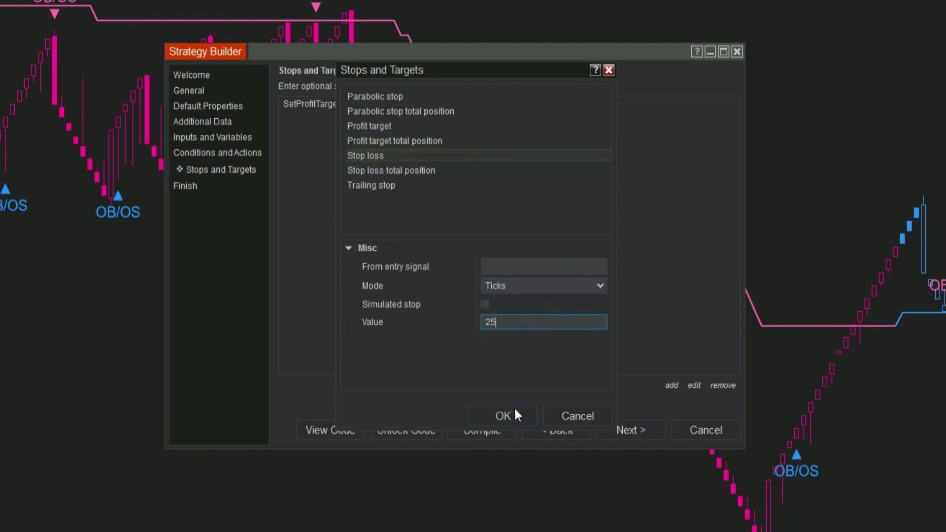
pyautogui.click(514, 413)
pyautogui.click(185, 186)
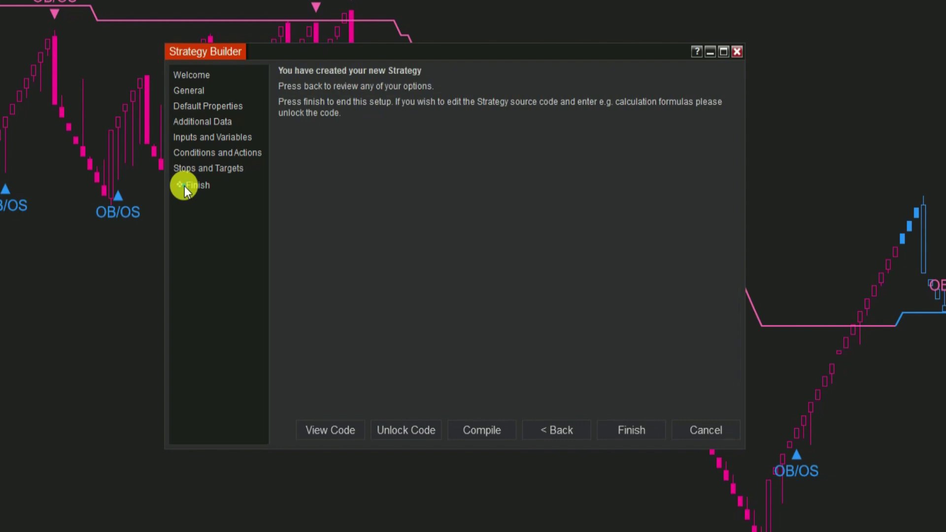
# Finish the wizard, then add MultiOscOBOSOverlapVidyaProninZa to the NQ DEC24 chart, enabled
pyautogui.click(626, 432)
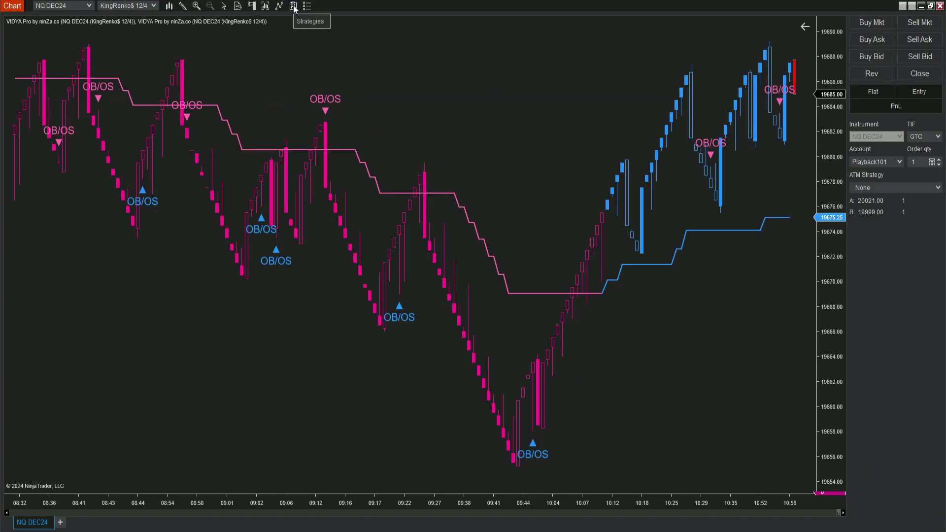
pyautogui.rightClick(357, 39)
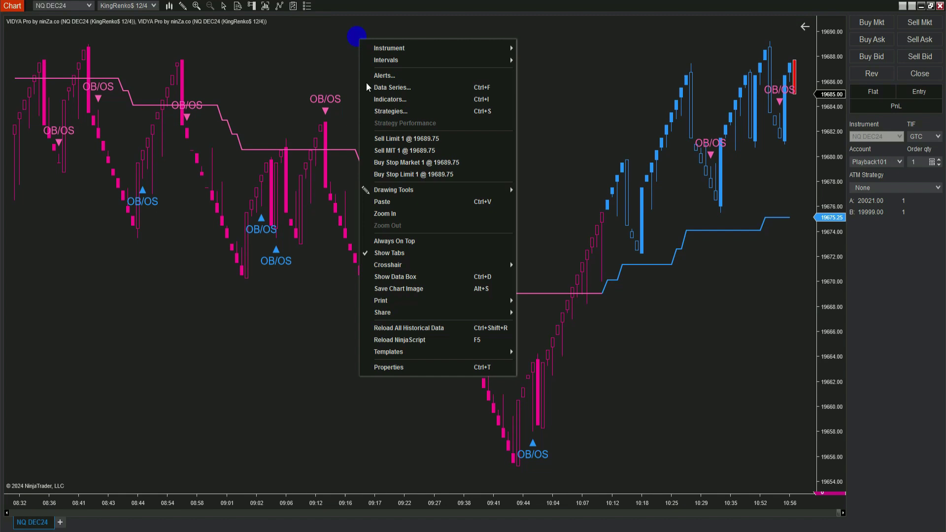
pyautogui.click(389, 110)
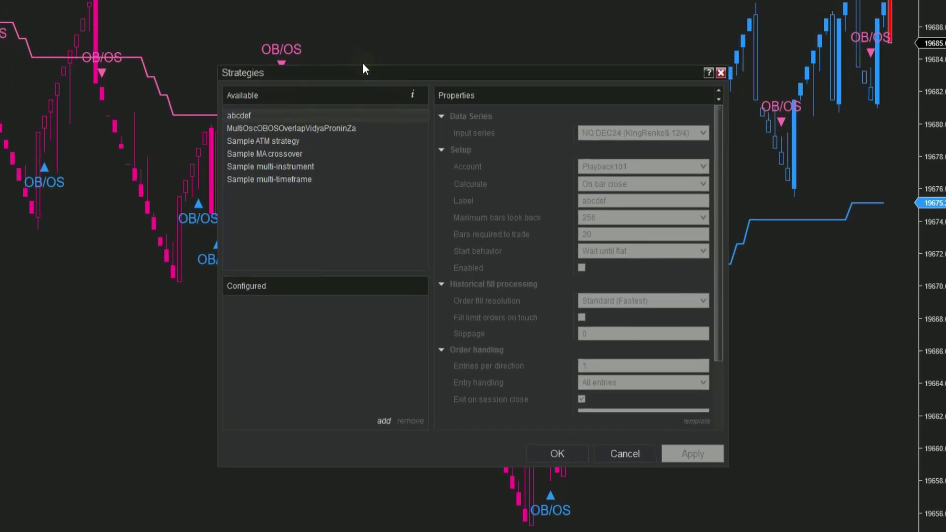
pyautogui.click(329, 128)
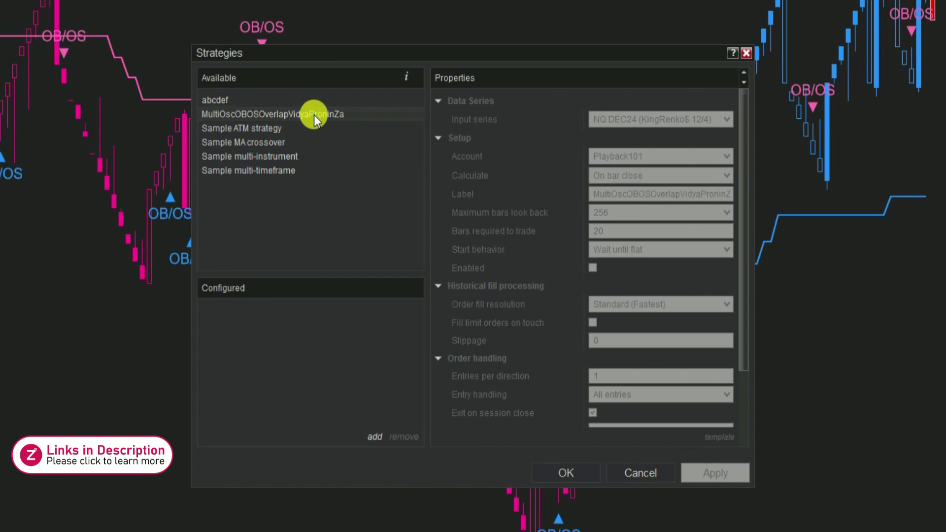
pyautogui.doubleClick(314, 114)
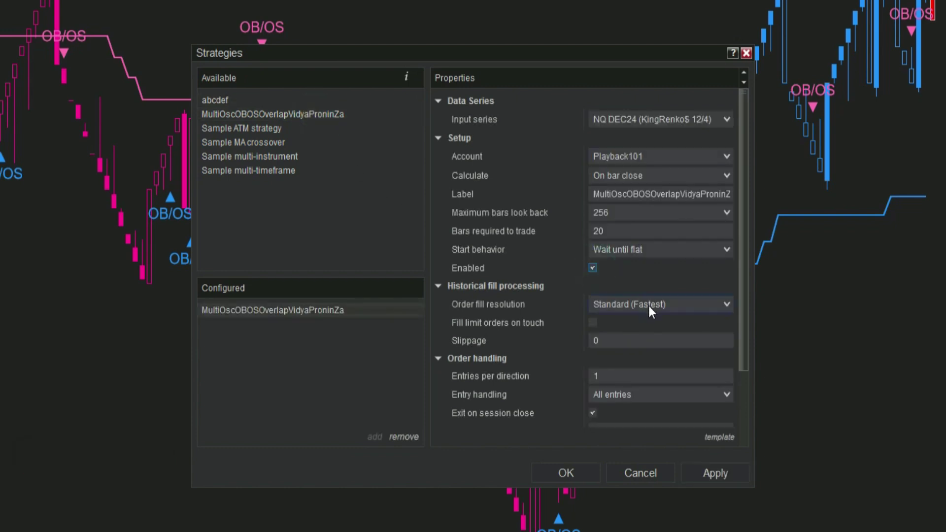
pyautogui.scroll(-1, 648, 305)
pyautogui.click(565, 473)
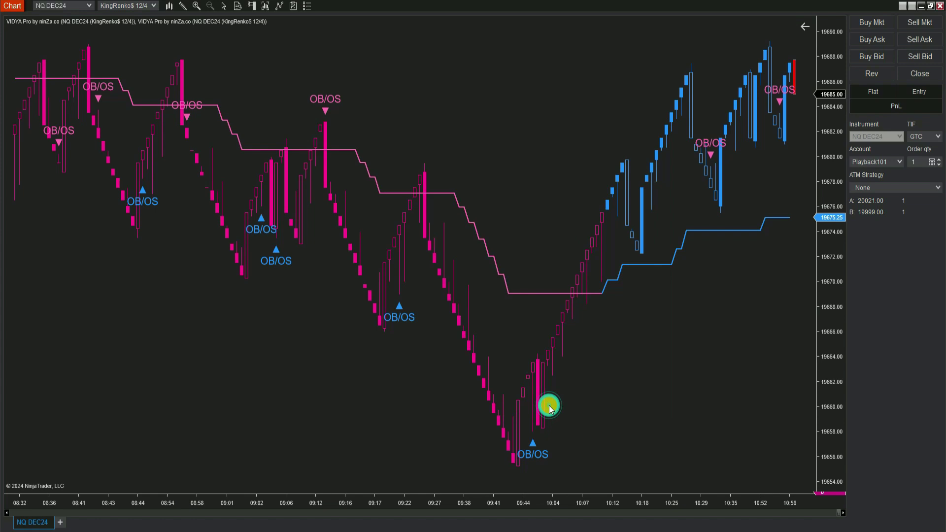